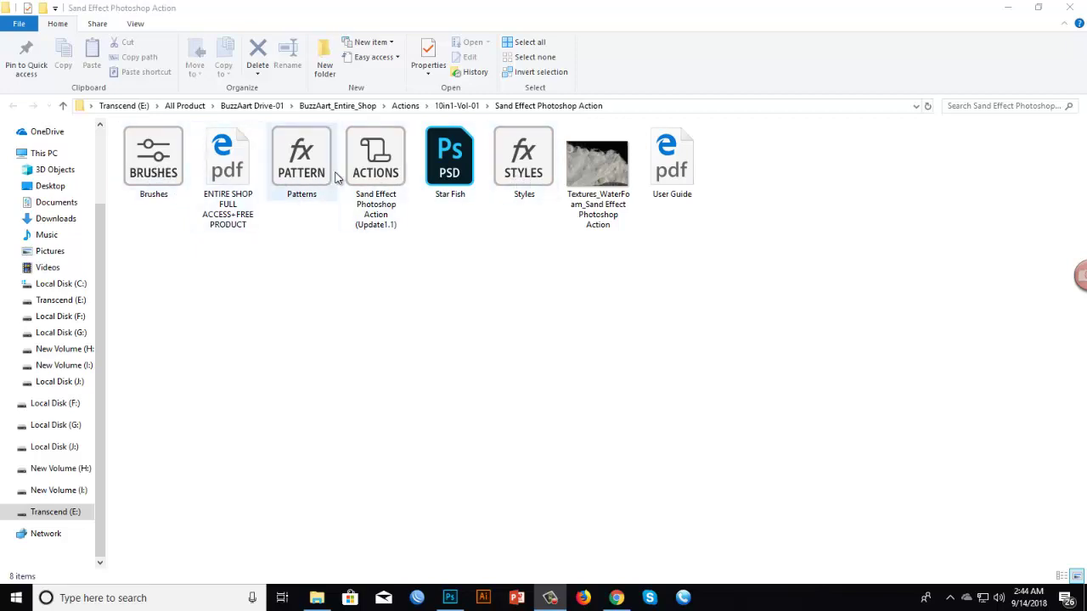
Select the Sand Effect actions file in the resource folder.
click(379, 180)
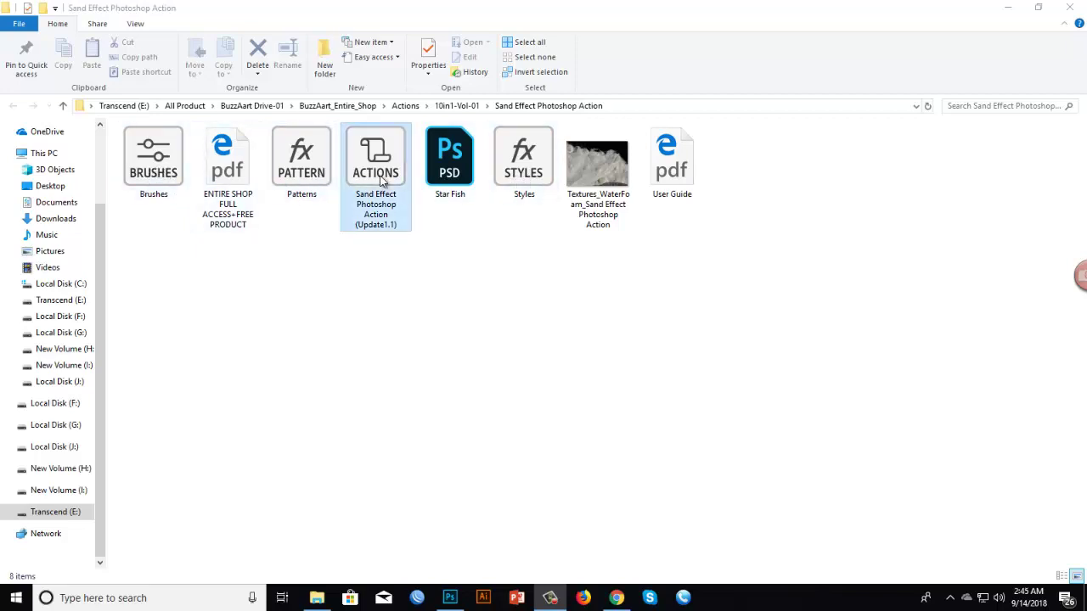
click(505, 172)
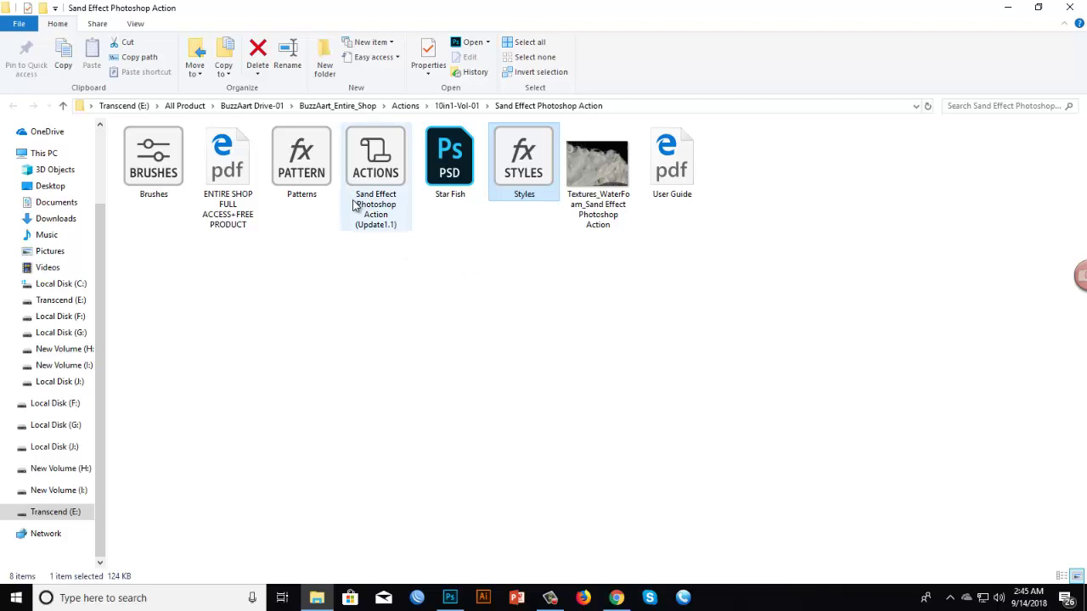
click(427, 309)
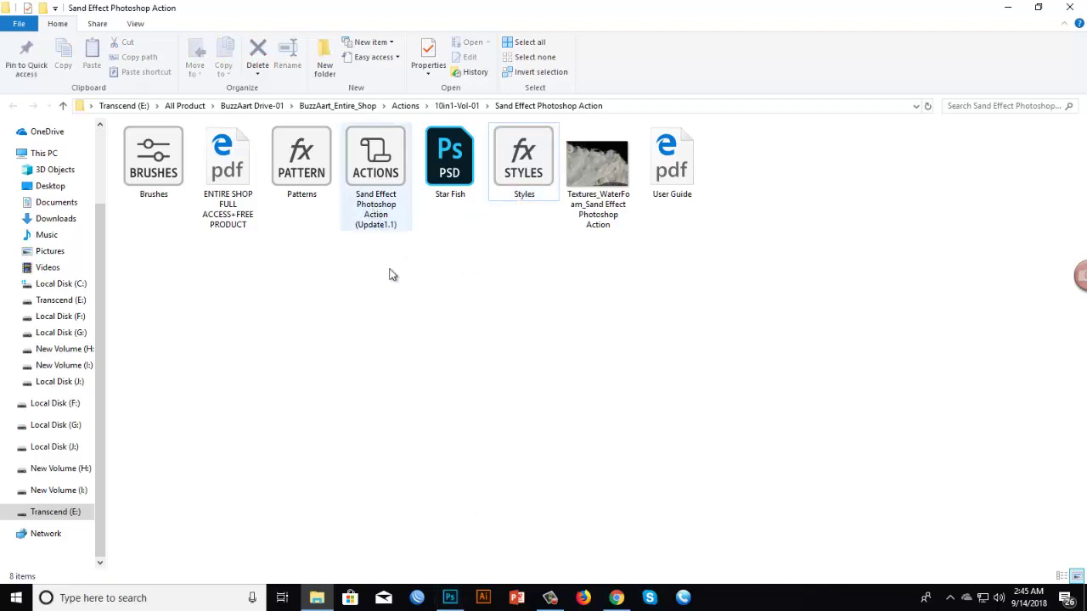
click(379, 174)
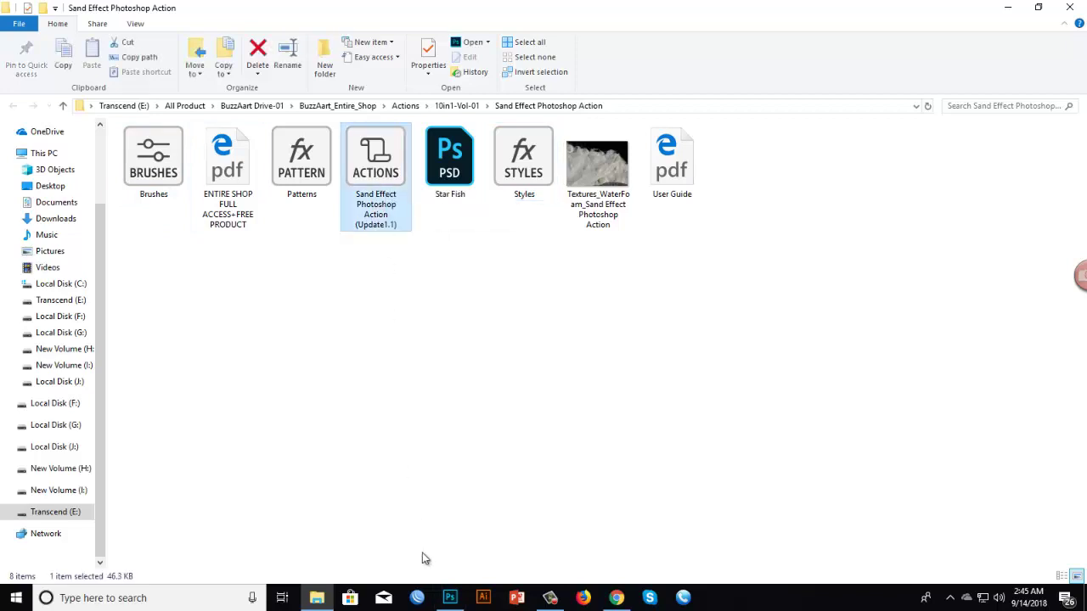
Show the Actions panel in Photoshop, made taller and floating.
click(450, 599)
click(298, 13)
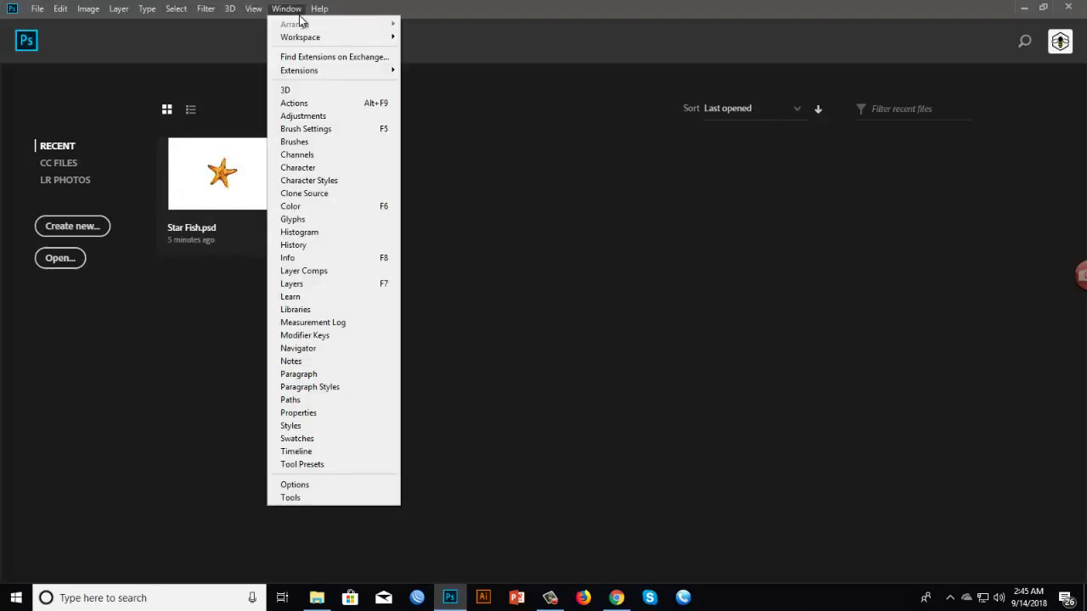
click(307, 108)
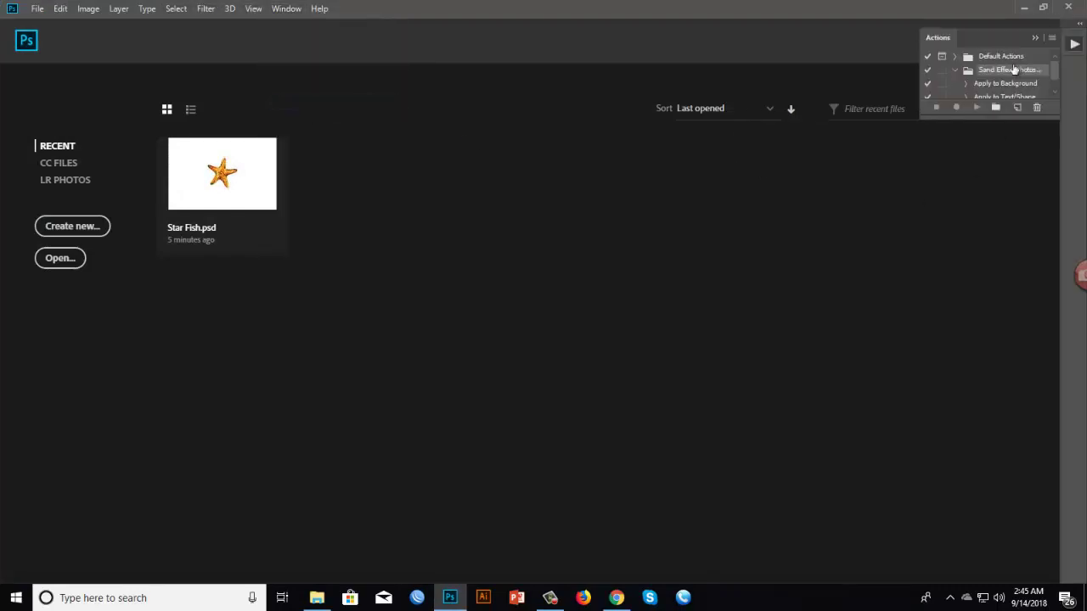
drag(983, 161, 989, 393)
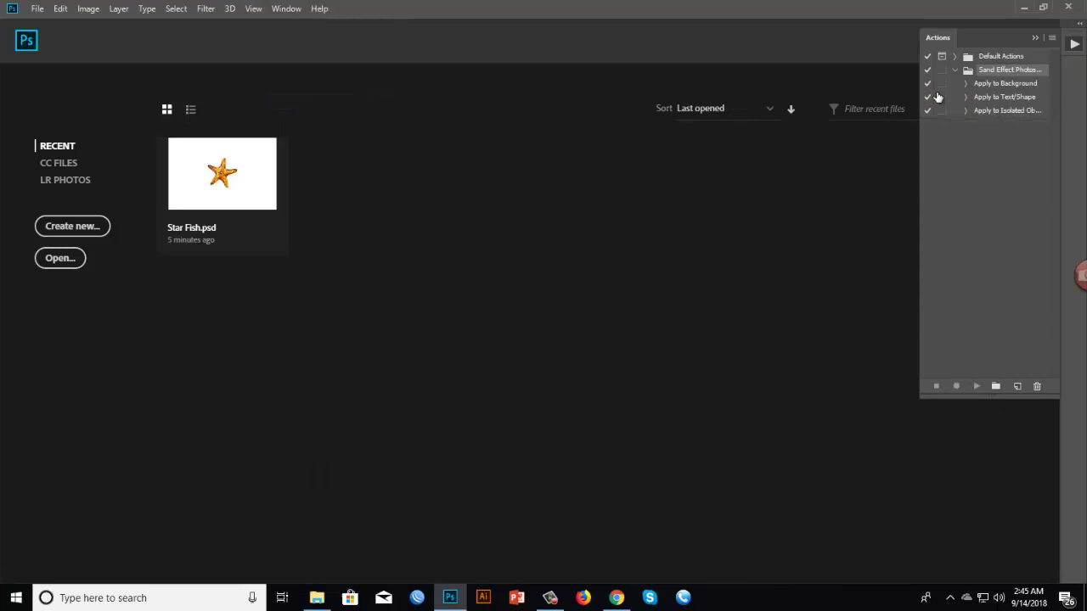
drag(938, 38, 756, 132)
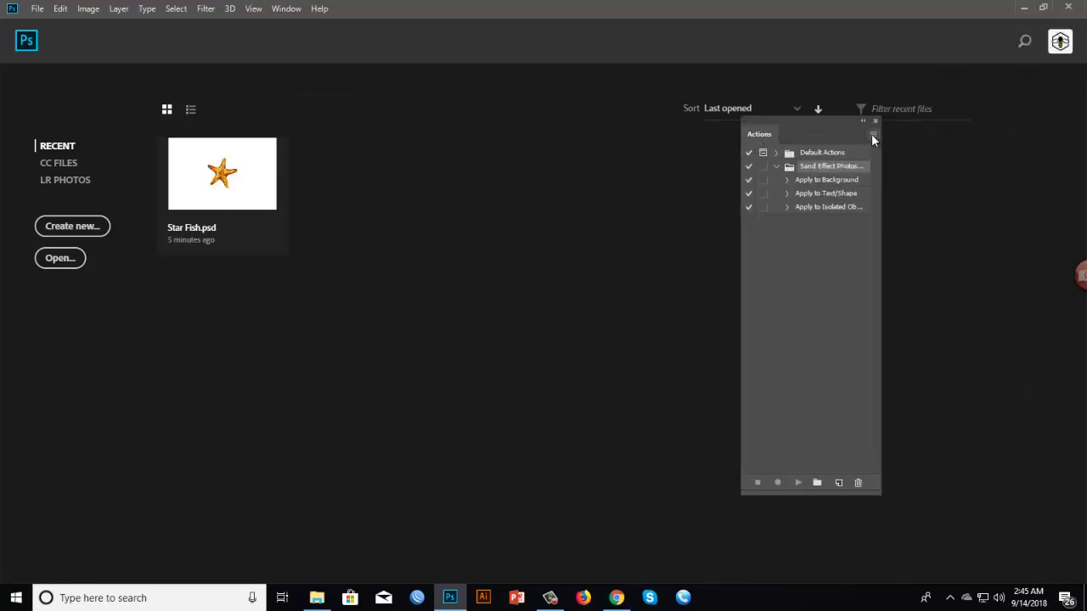
Load Actions, choosing Sand Effect Photoshop Action (Update1.1) from the Desktop's Sand Effect folder.
click(872, 134)
click(931, 395)
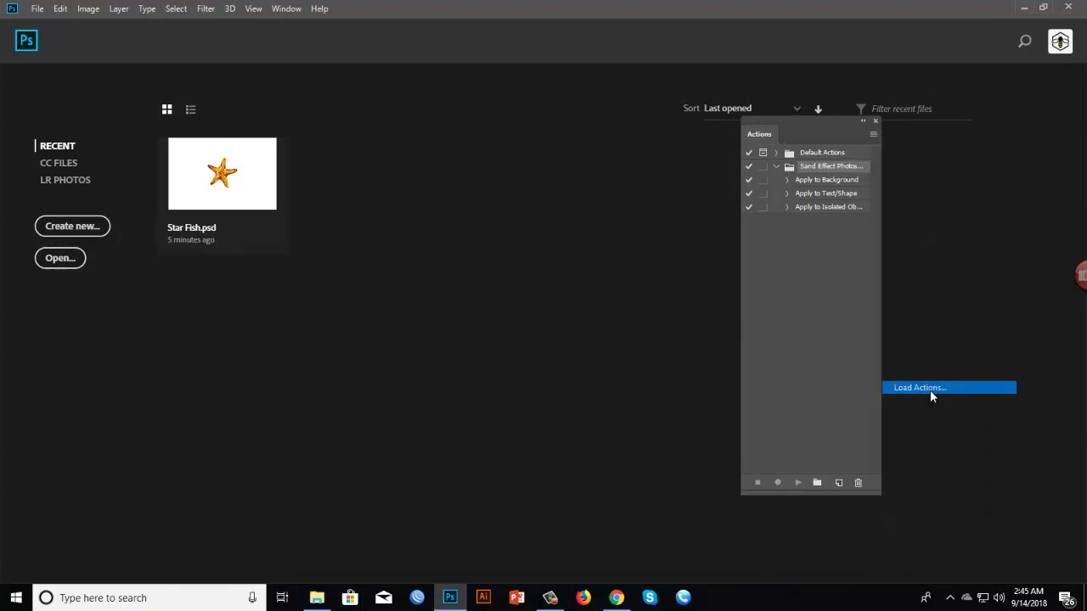
drag(287, 18, 503, 108)
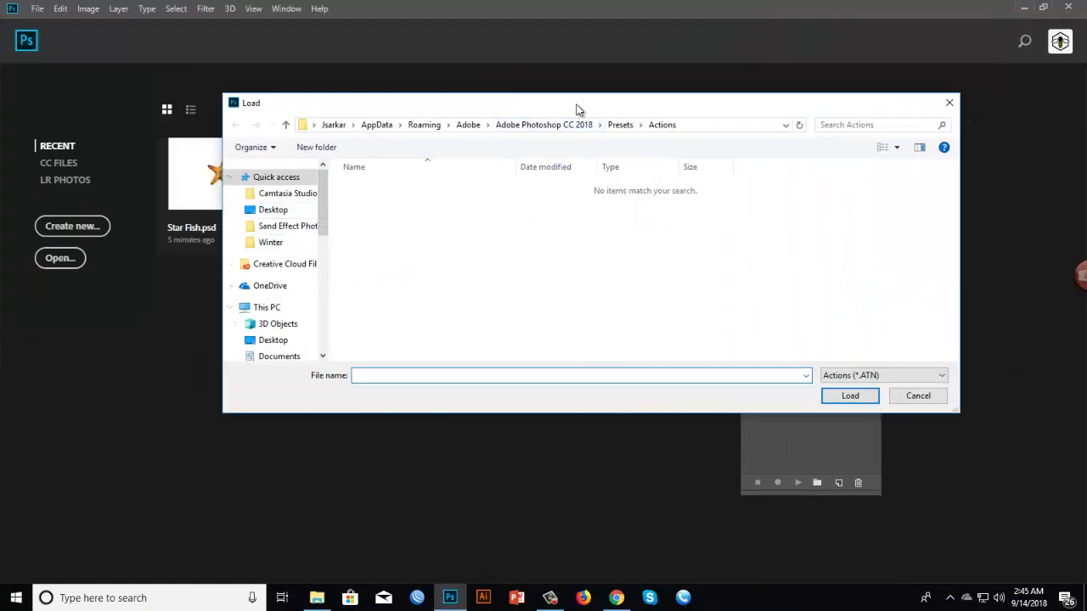
drag(959, 218, 576, 252)
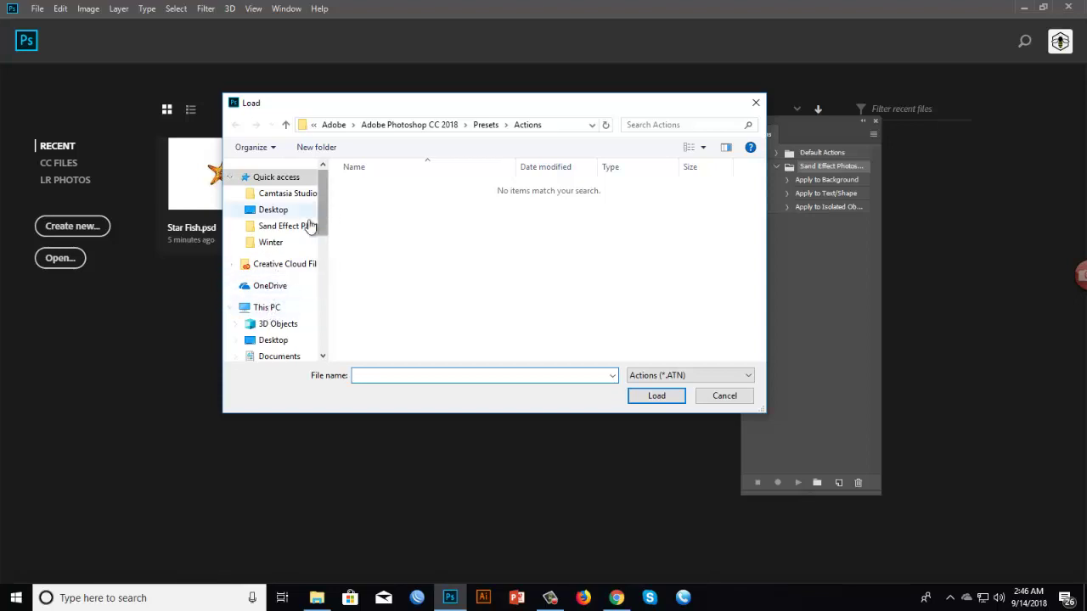
scroll(297, 266, down, 3)
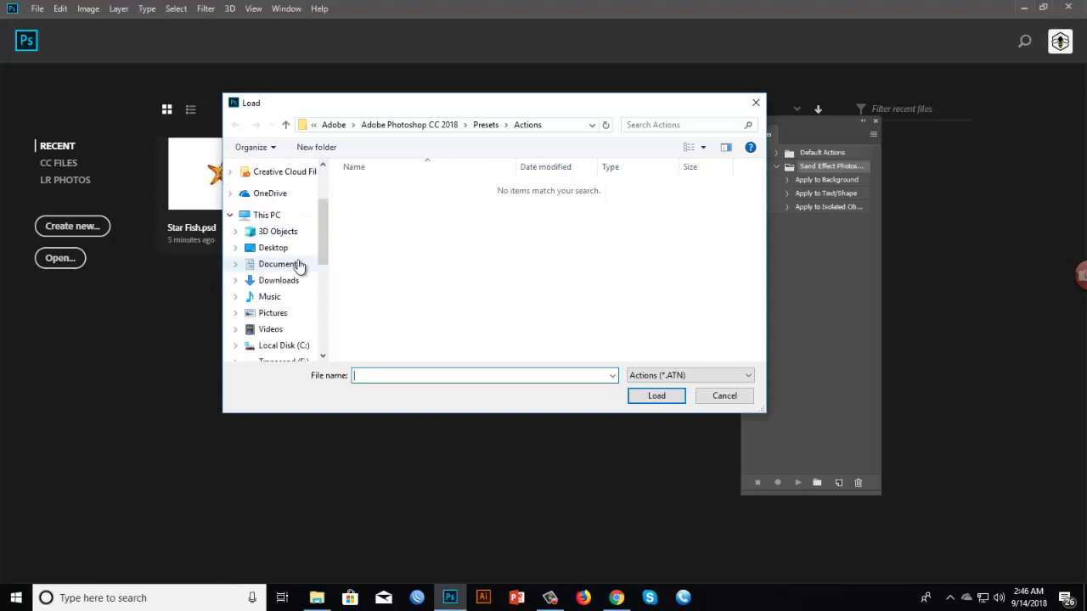
scroll(288, 246, down, 1)
scroll(289, 246, up, 3)
scroll(273, 335, up, 1)
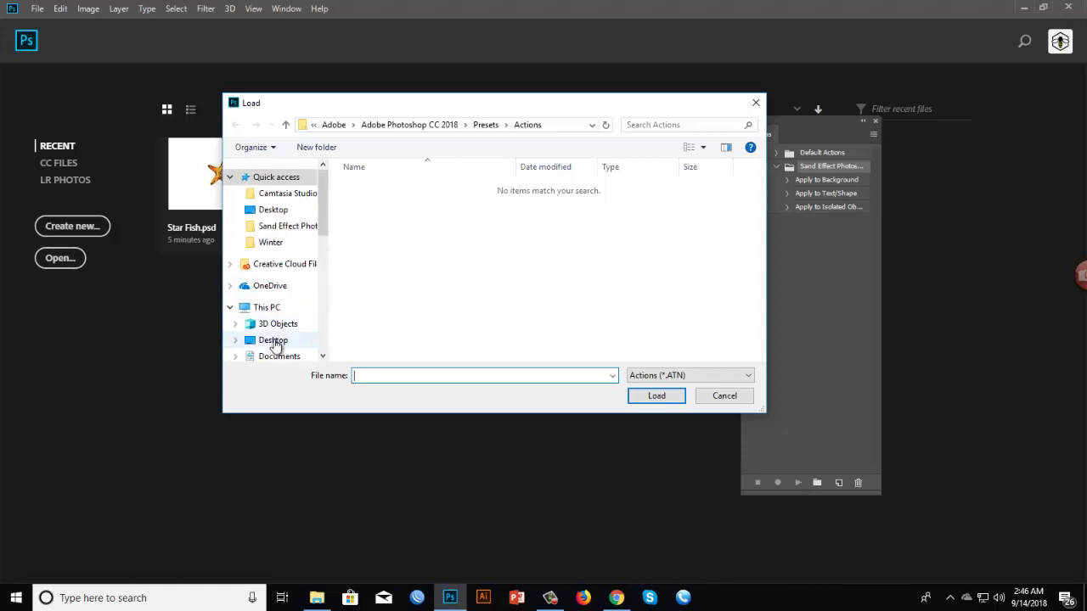
click(278, 342)
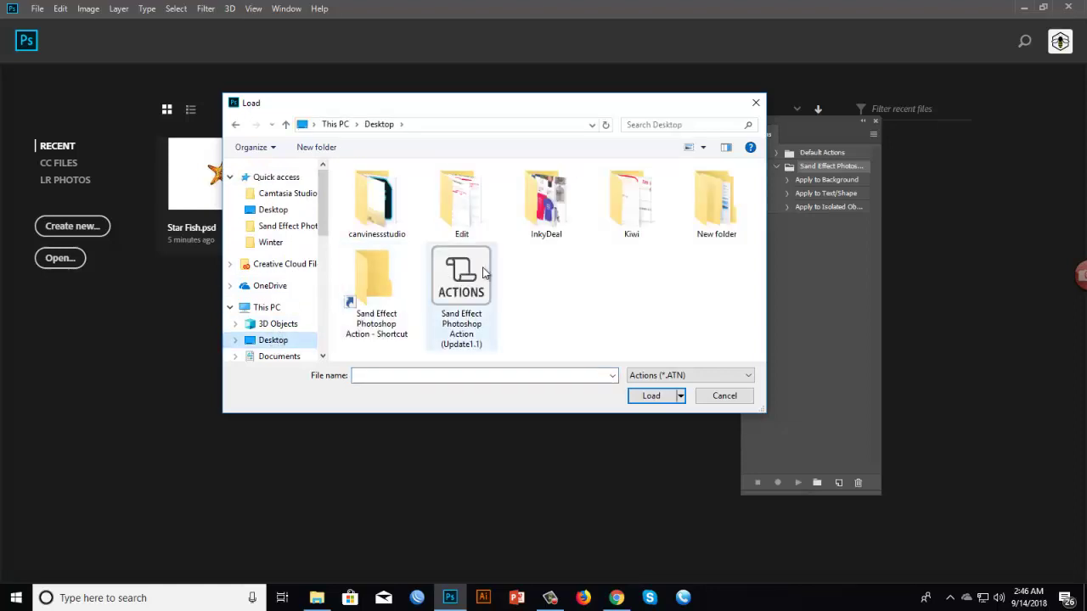
double_click(378, 283)
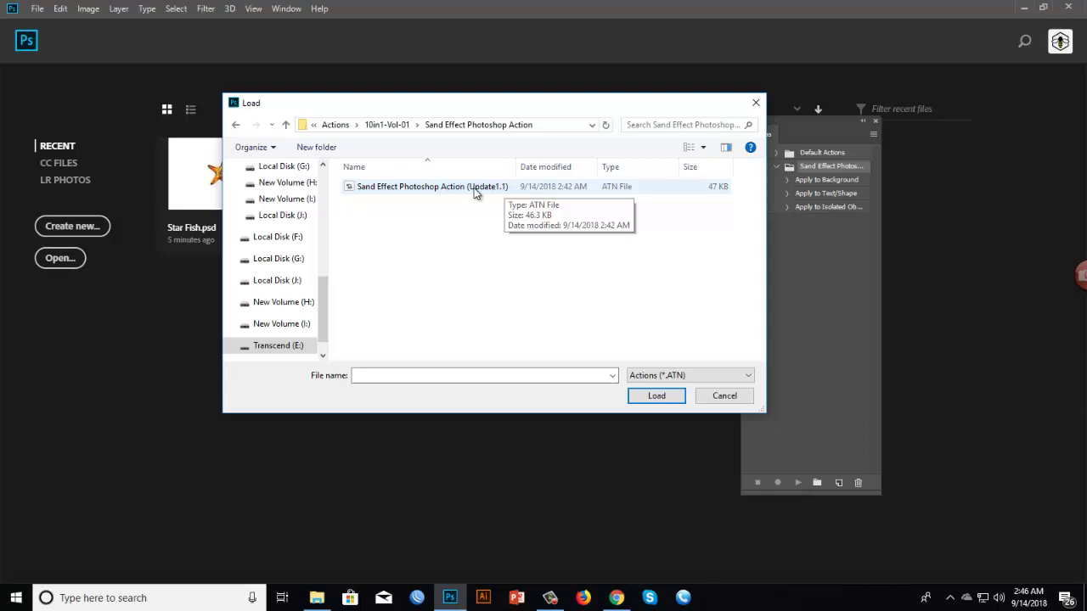
click(497, 189)
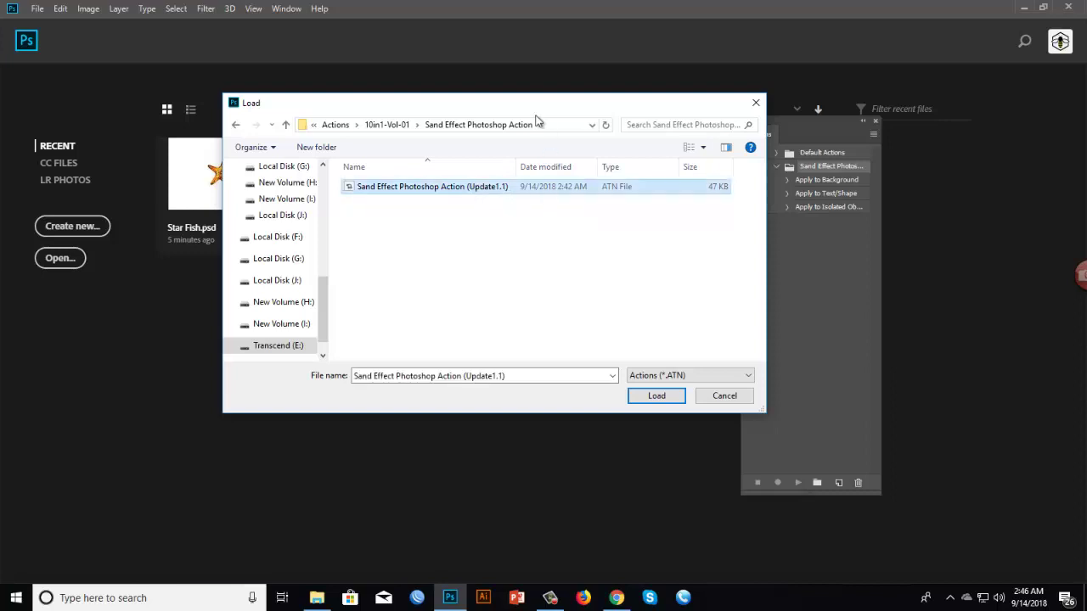
drag(540, 113, 462, 151)
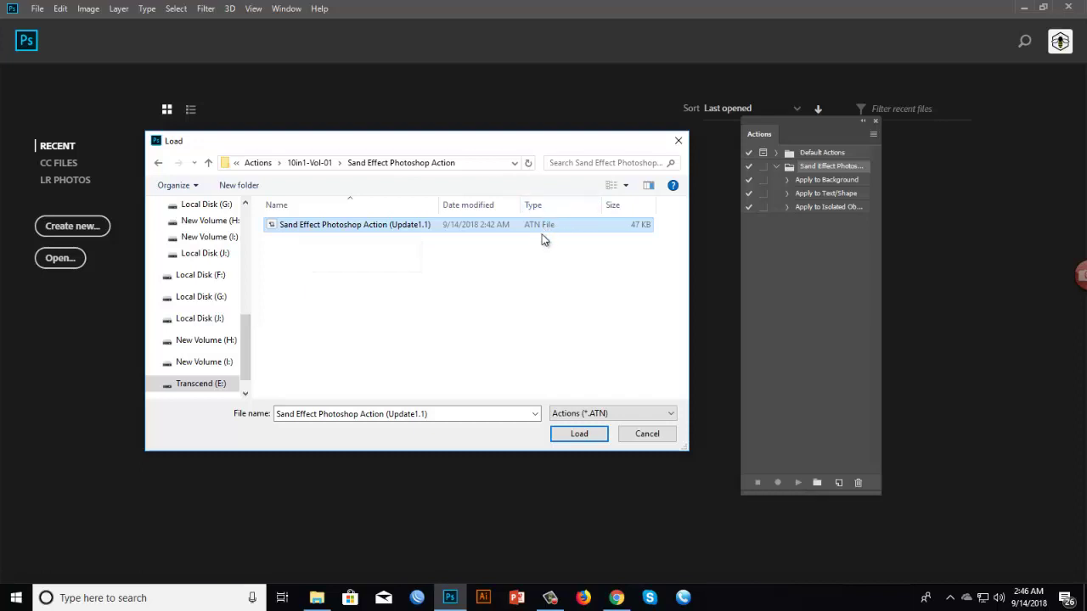
Load the chosen Sand Effect action set and widen the Actions panel to show names.
click(581, 436)
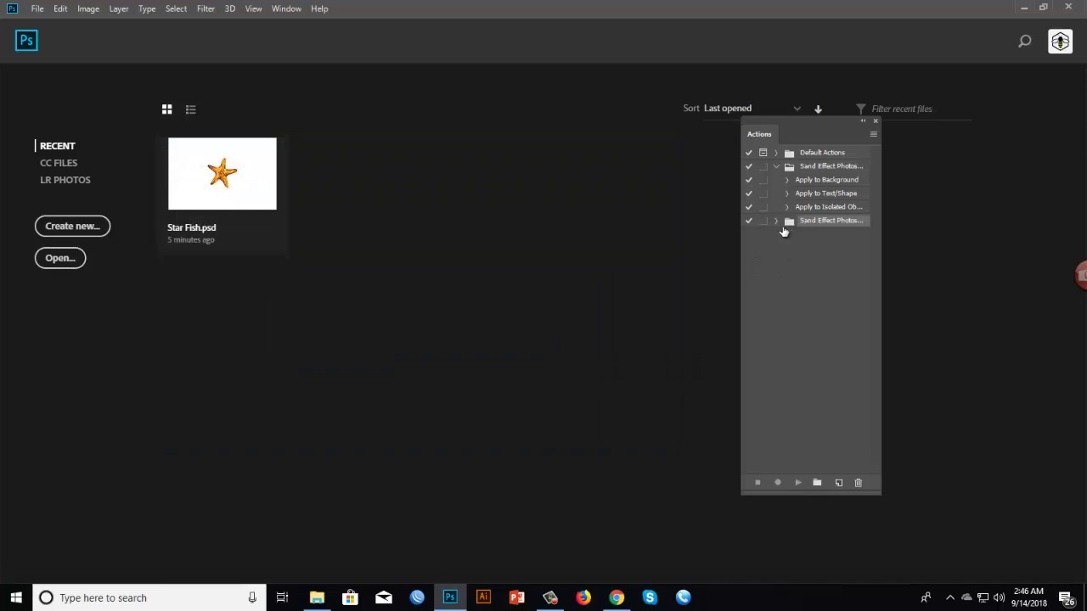
click(742, 269)
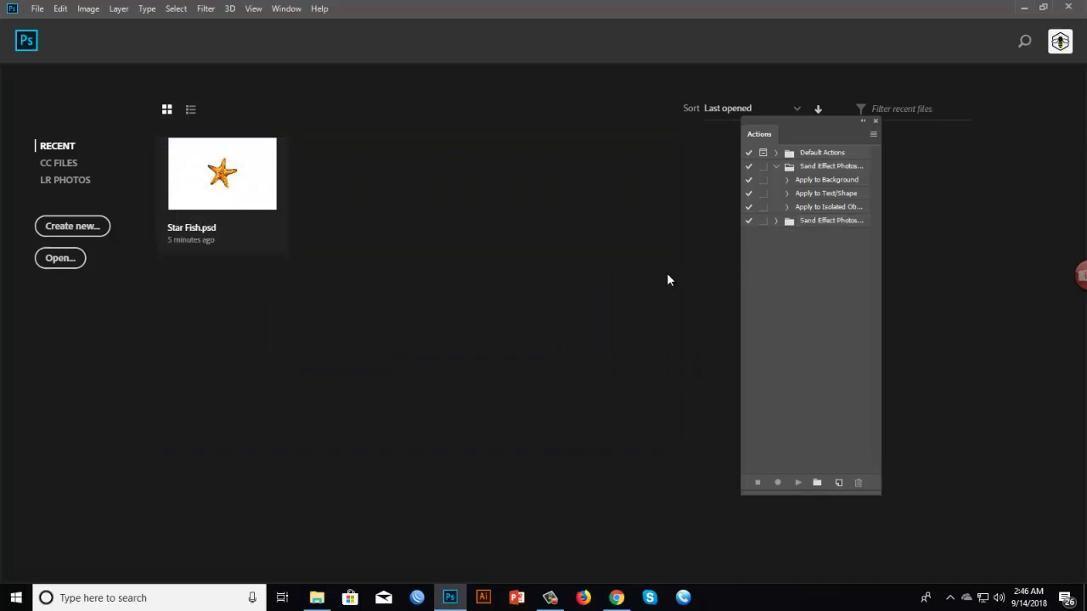
drag(737, 279, 671, 278)
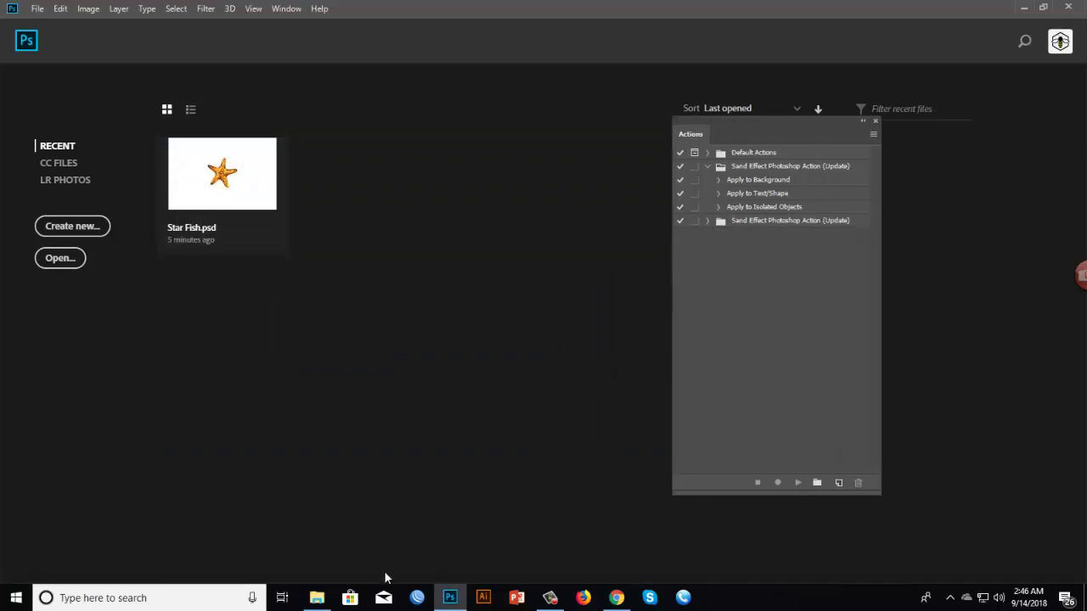
Back in Photoshop, bring up the Preset Manager from the Edit menu.
click(321, 598)
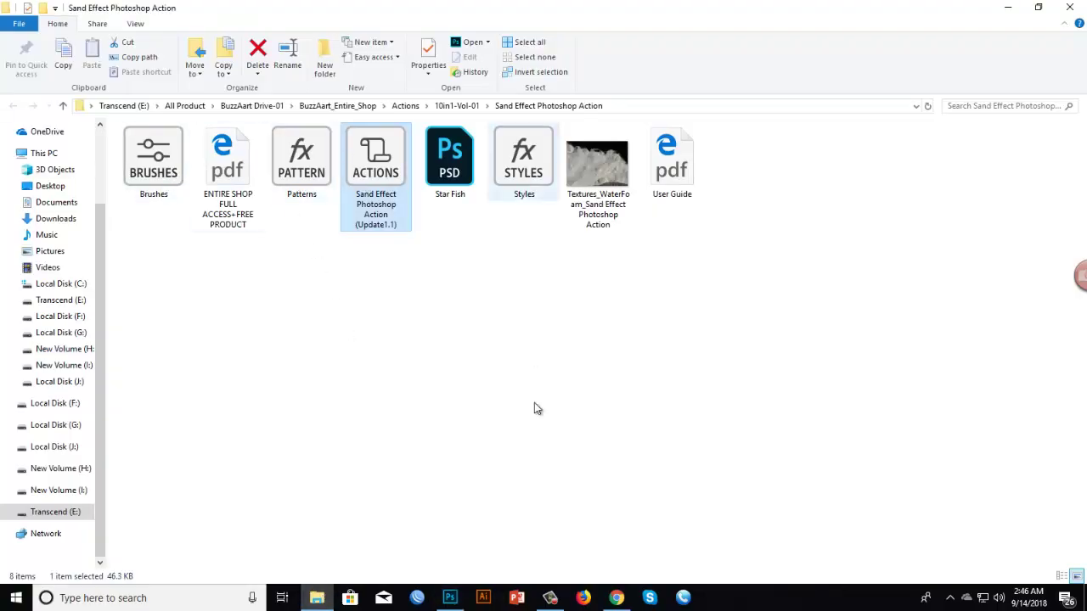
click(449, 597)
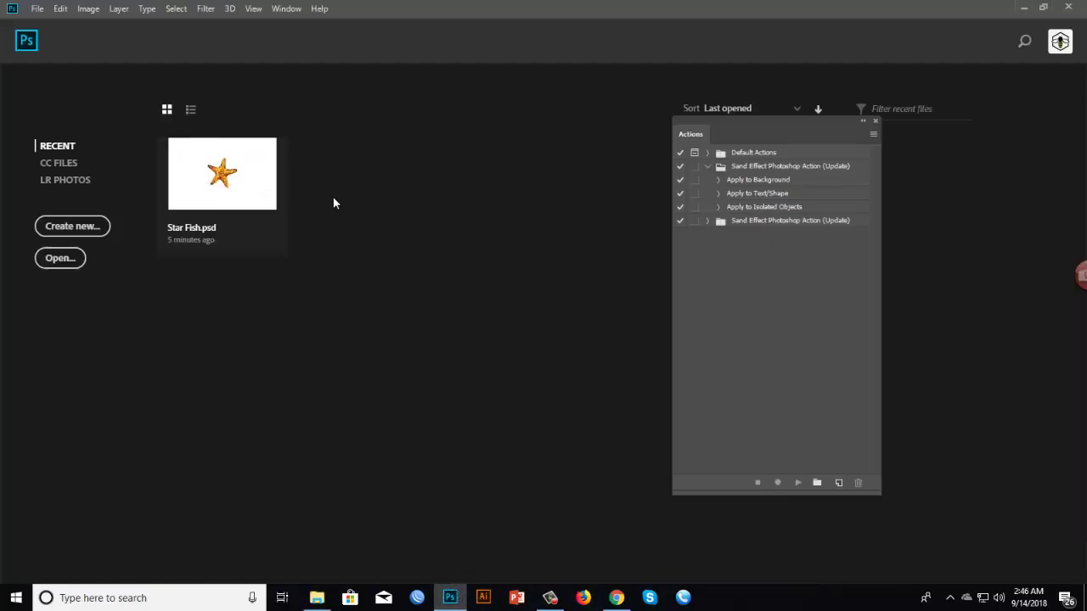
click(61, 11)
mouse_move(75, 433)
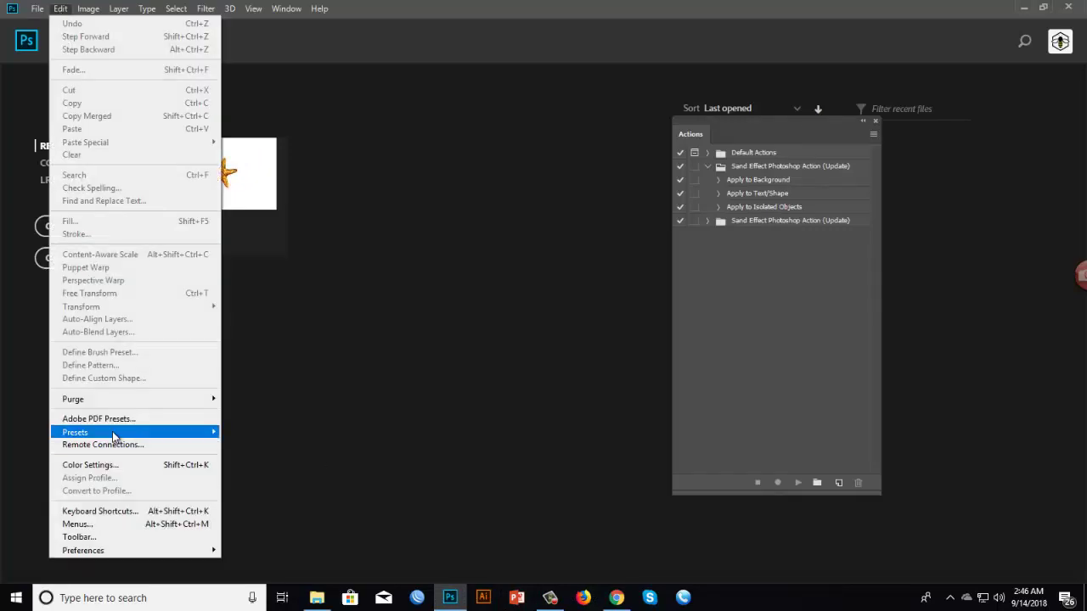
click(262, 433)
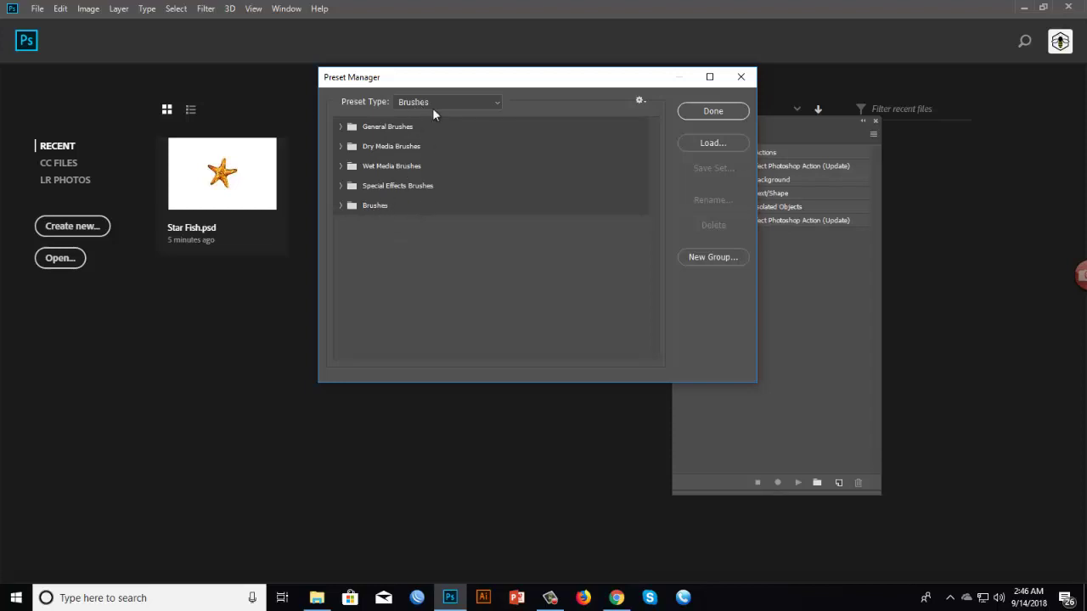
drag(454, 88, 443, 106)
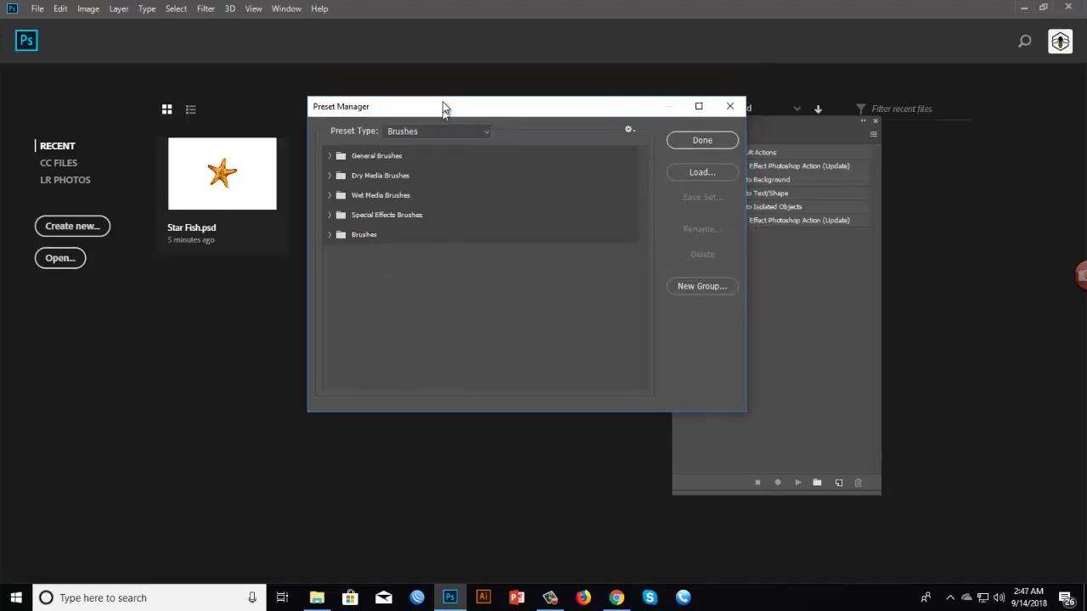
Load Brushes.abr from the Sand Effect Photoshop Action folder.
click(685, 161)
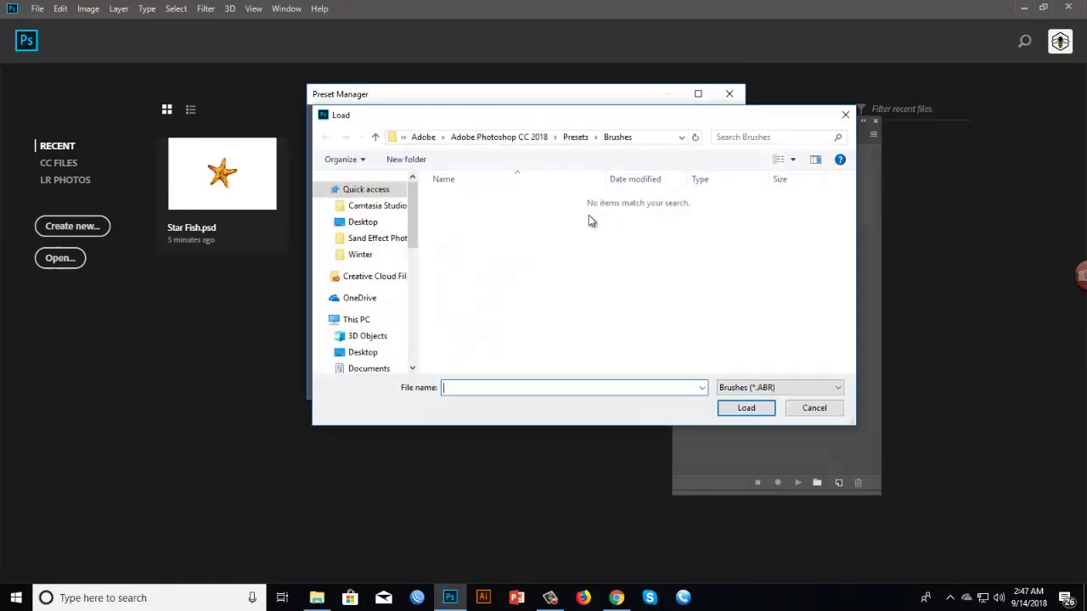
drag(616, 120, 650, 98)
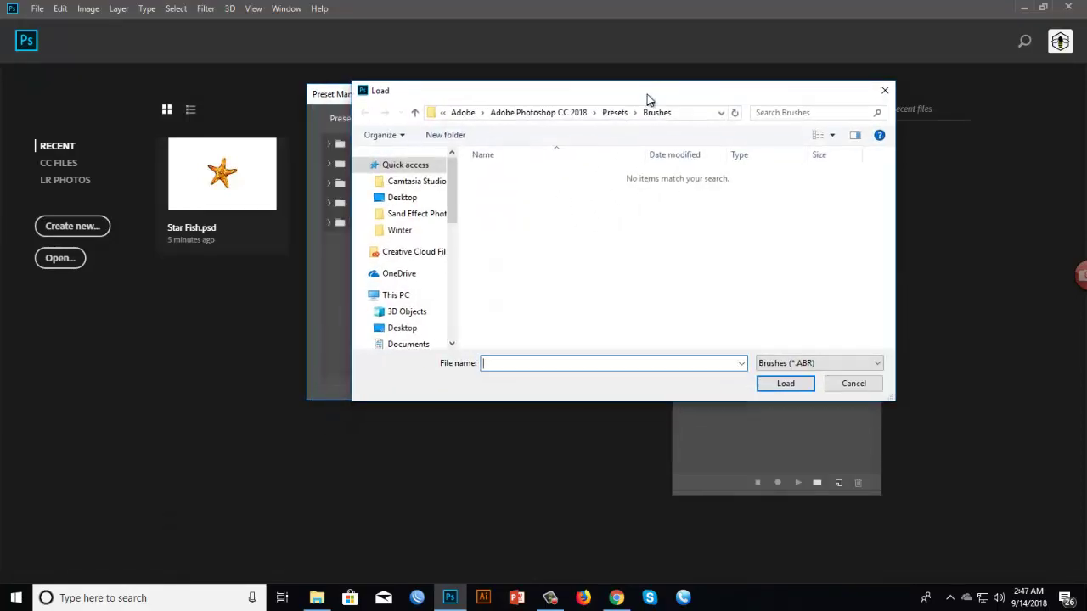
click(398, 200)
double_click(480, 282)
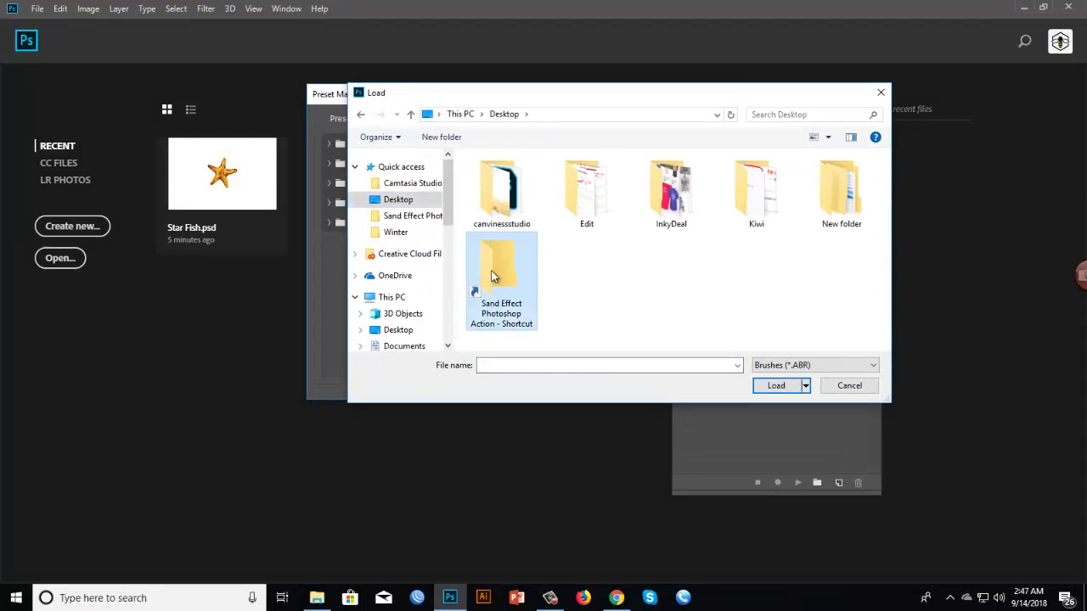
click(501, 178)
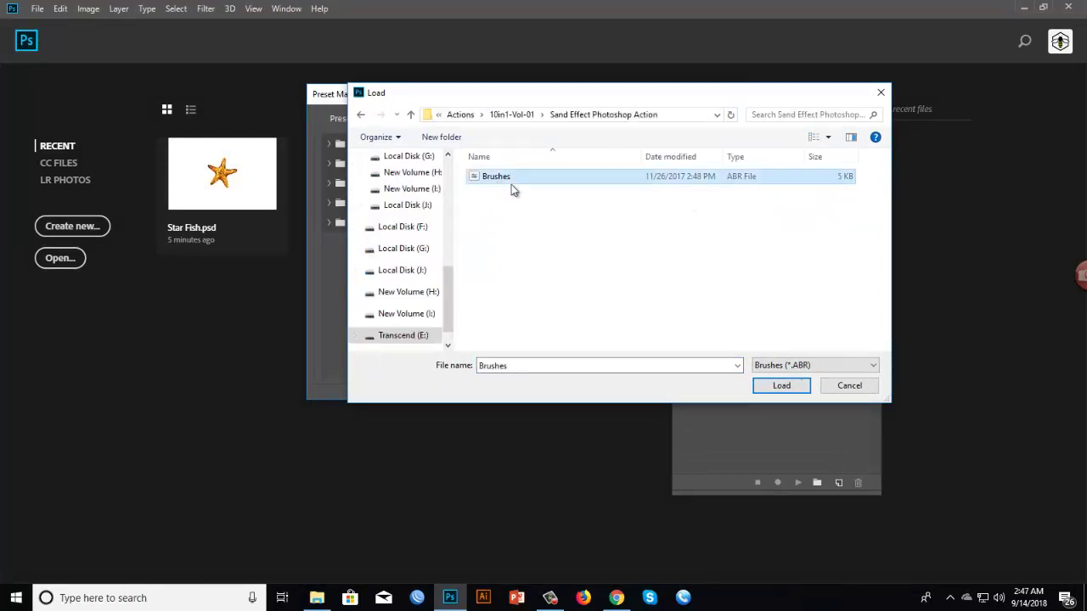
click(782, 386)
Switch the preset type to Styles and load Styles.asl from the same folder.
click(437, 125)
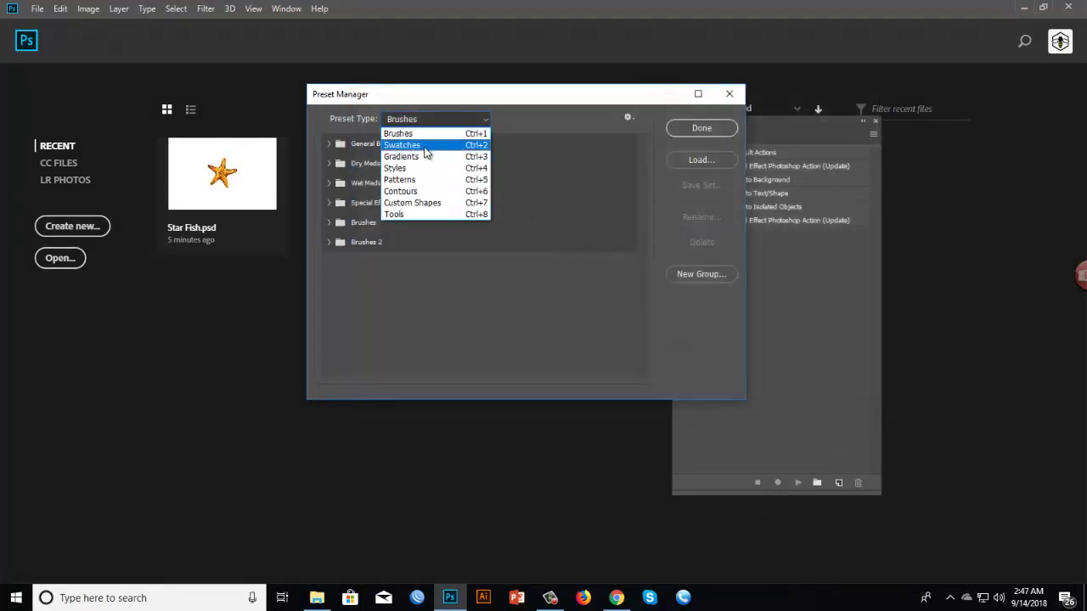
click(412, 171)
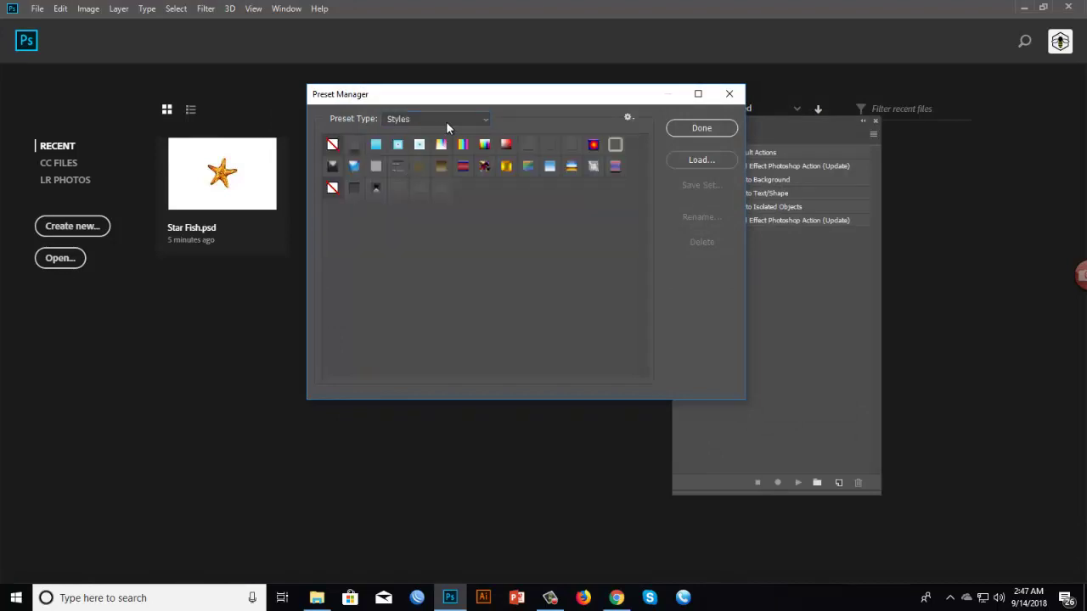
click(702, 160)
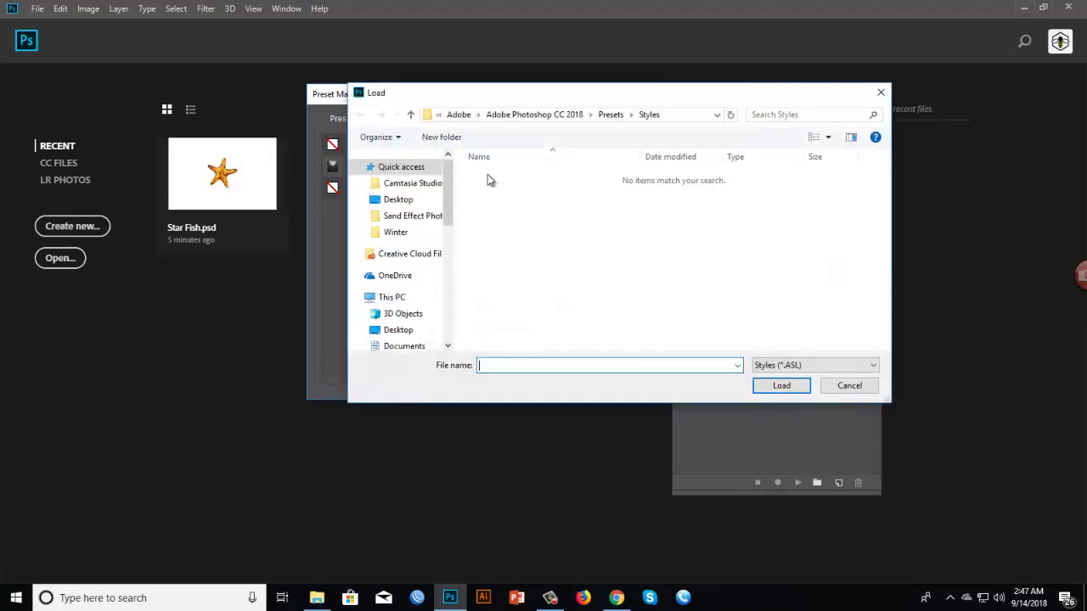
click(397, 200)
double_click(499, 270)
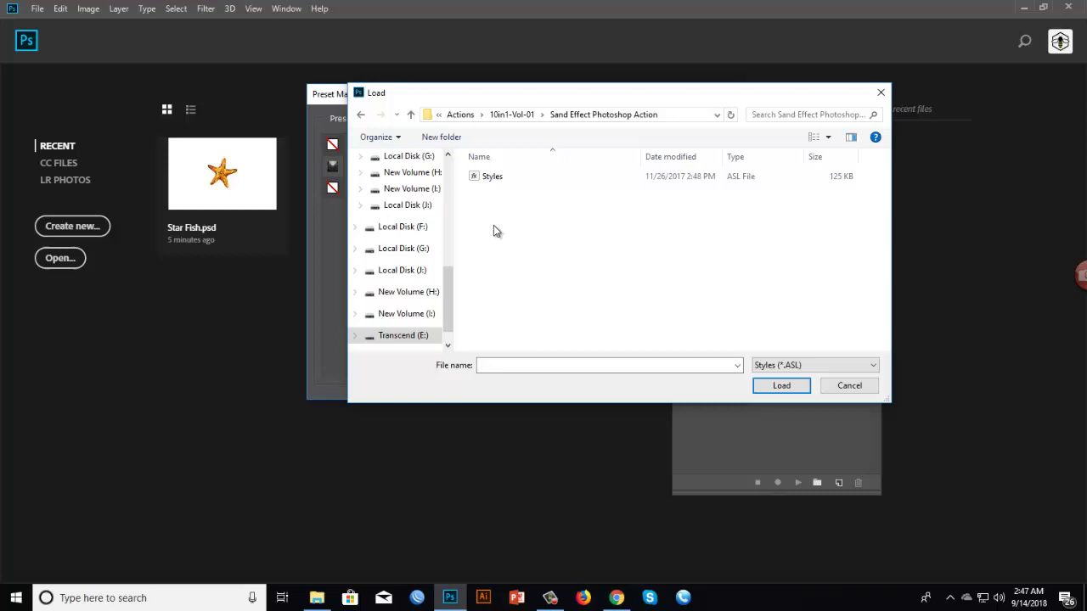
double_click(490, 178)
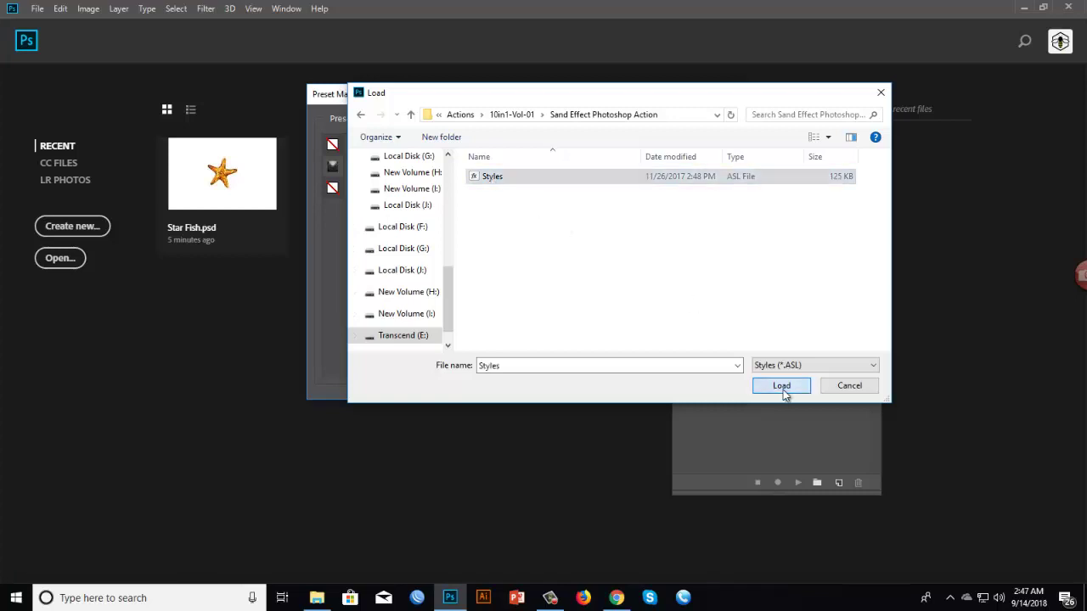
Switch the preset type to Patterns and load Patterns.pat from the same folder.
click(447, 119)
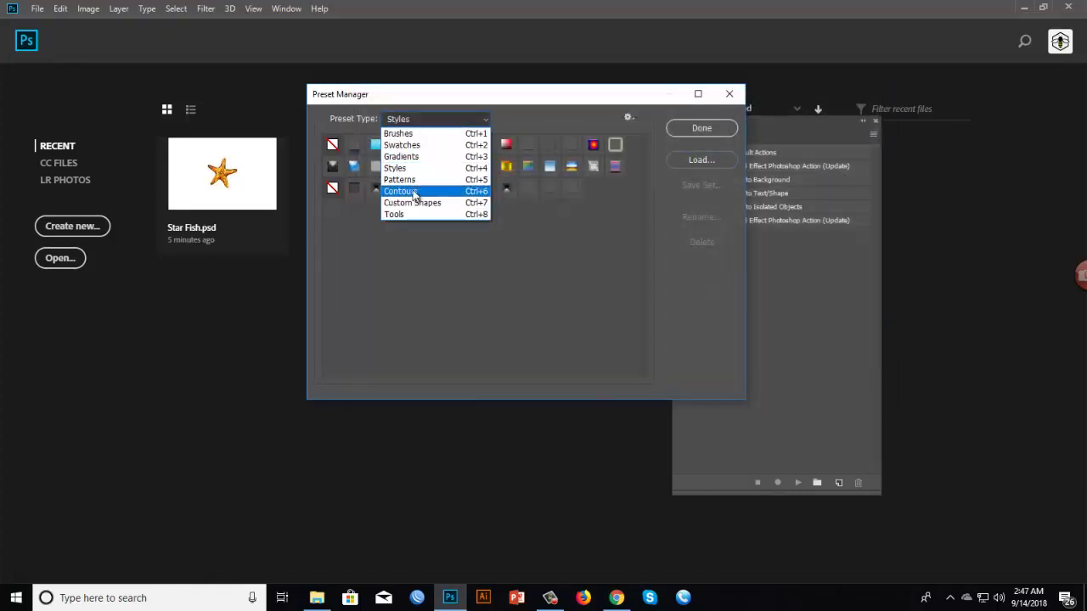
click(418, 179)
click(693, 160)
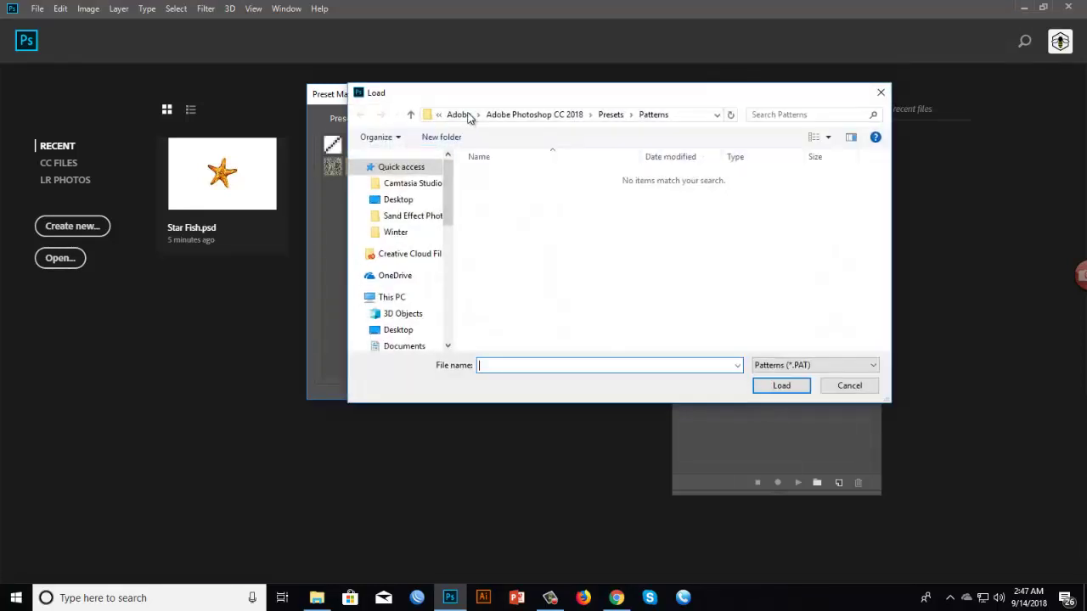
click(399, 200)
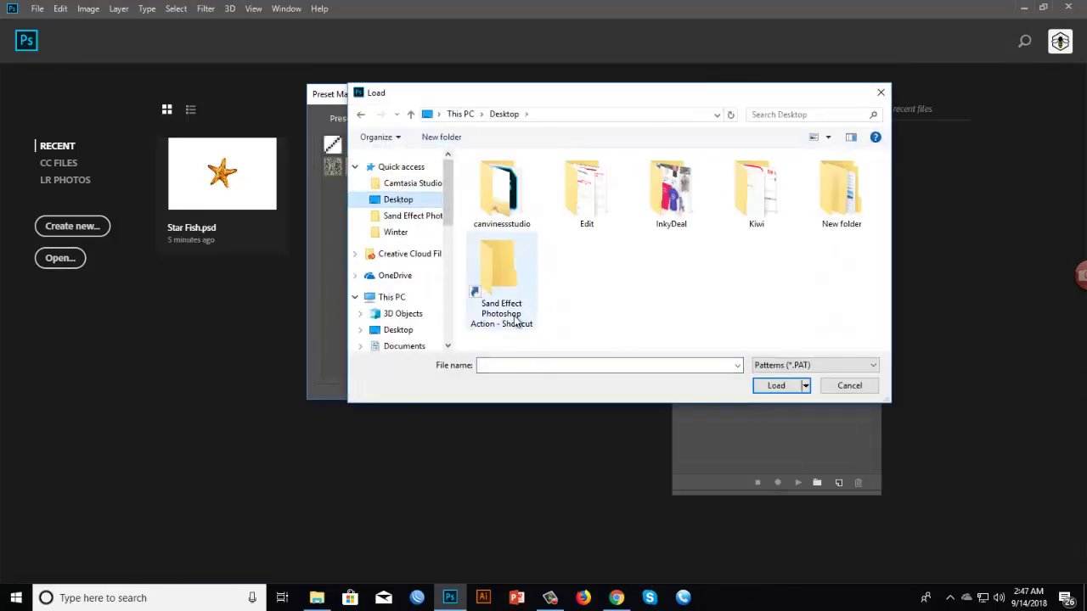
double_click(503, 275)
click(496, 178)
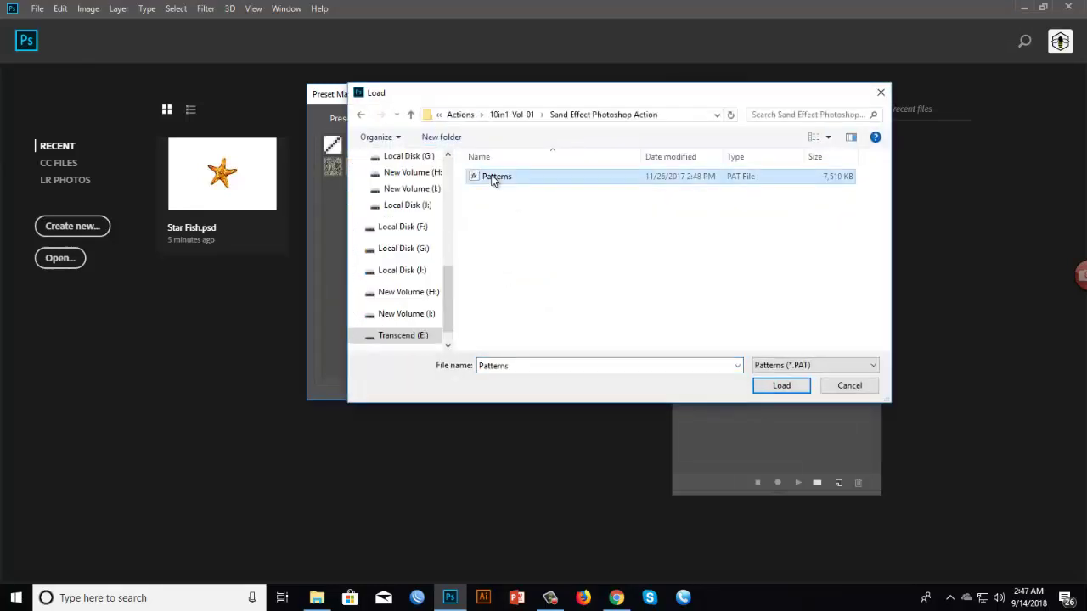
click(795, 389)
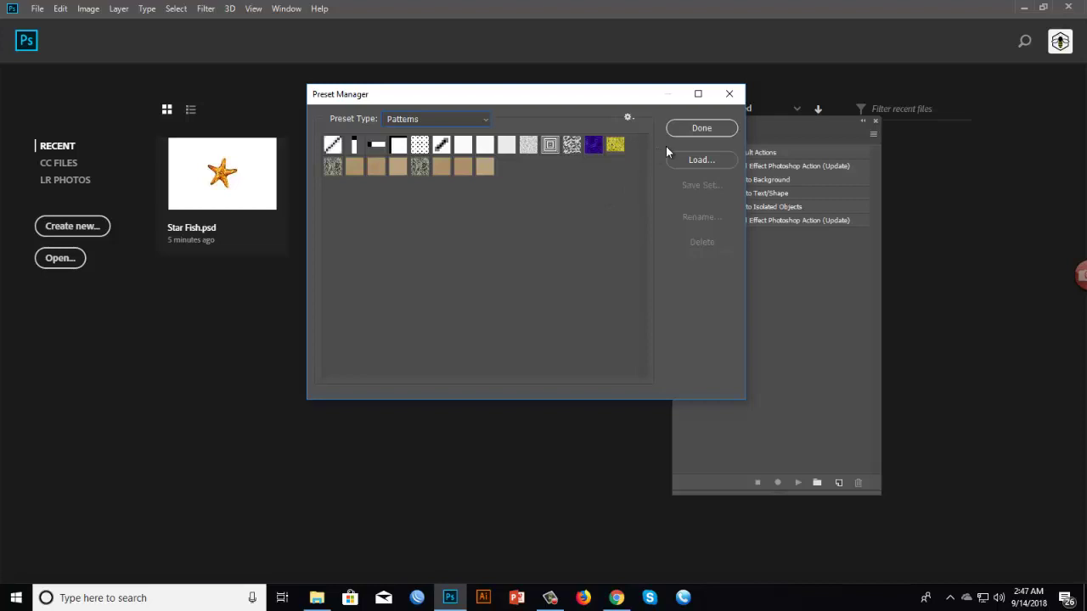
Close the Preset Manager and create a Custom 2000 × 1300 px, 300 ppi document.
click(701, 129)
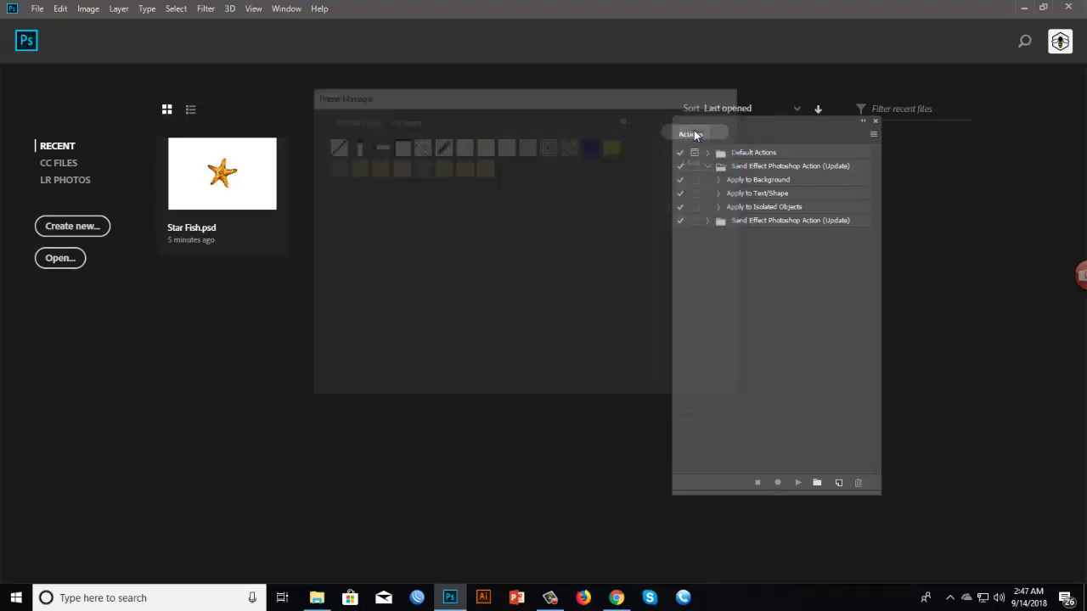
mouse_move(765, 120)
mouse_down()
mouse_move(897, 88)
mouse_move(917, 69)
mouse_up()
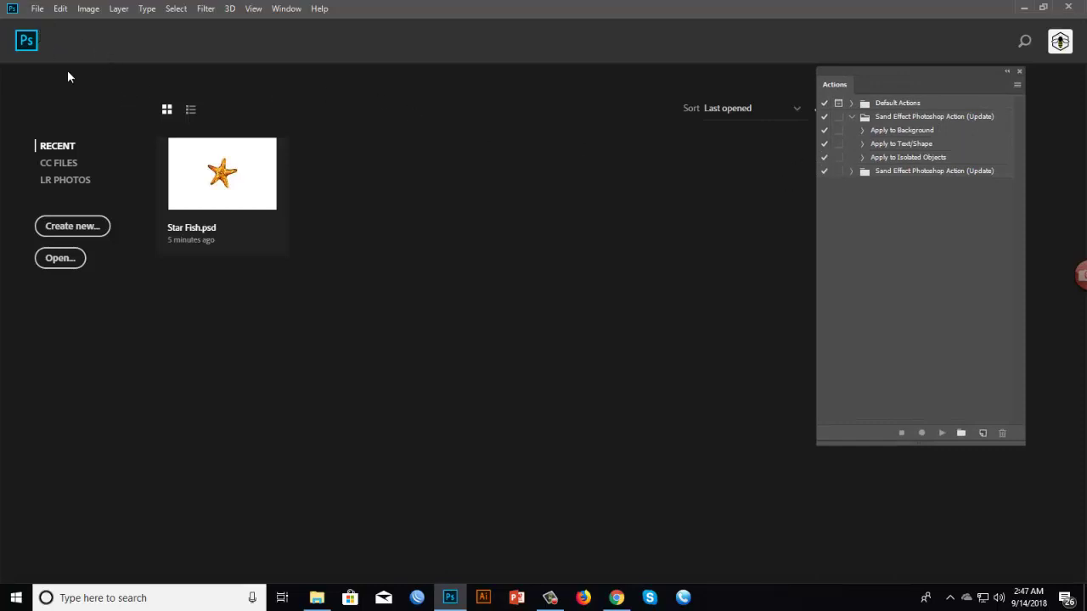
click(38, 10)
click(49, 25)
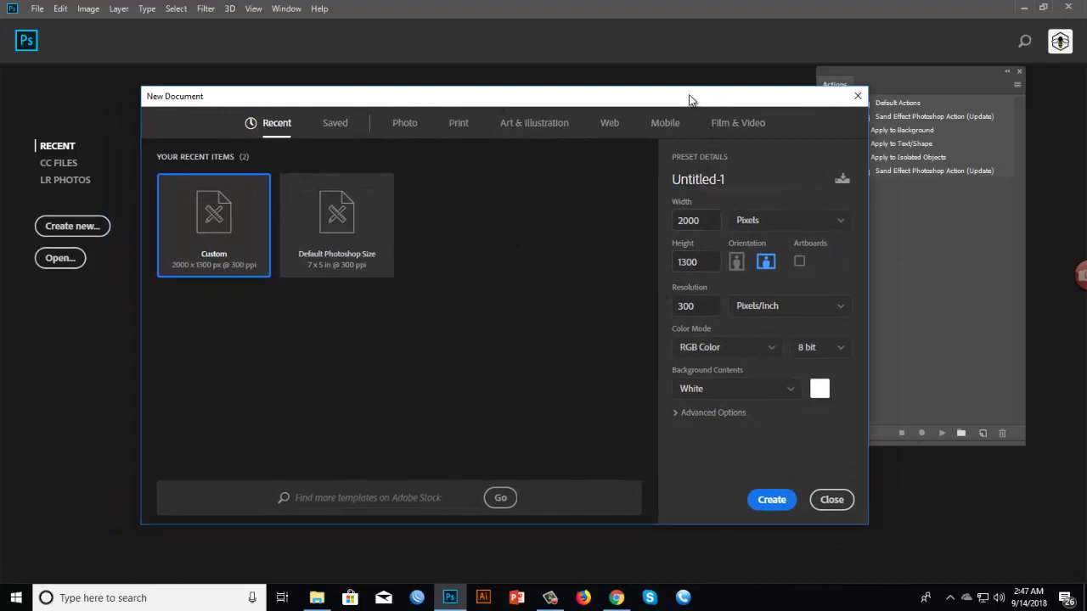
drag(688, 100, 652, 100)
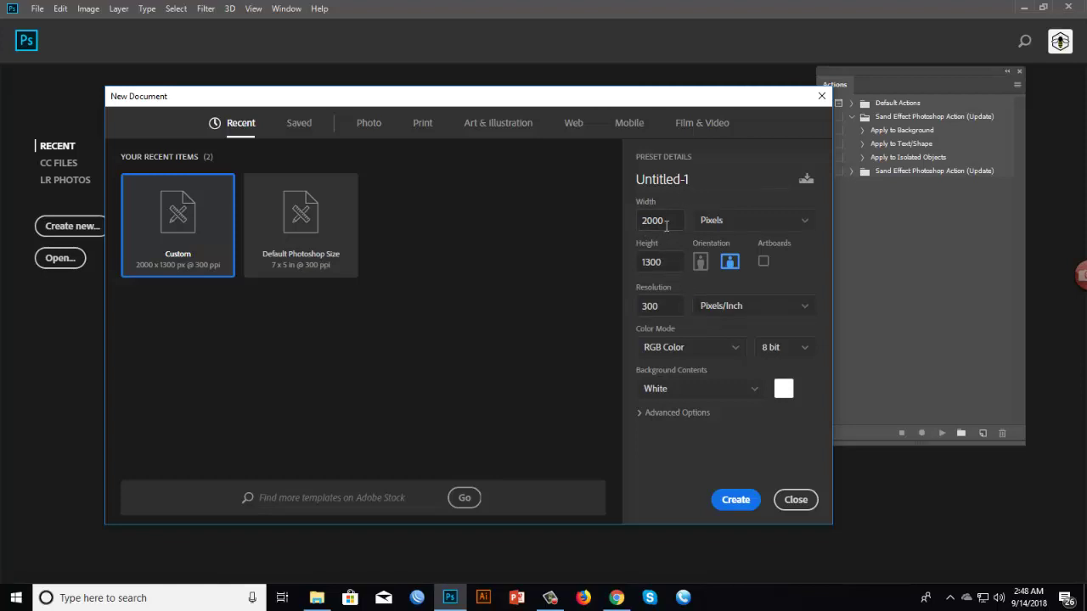
click(668, 223)
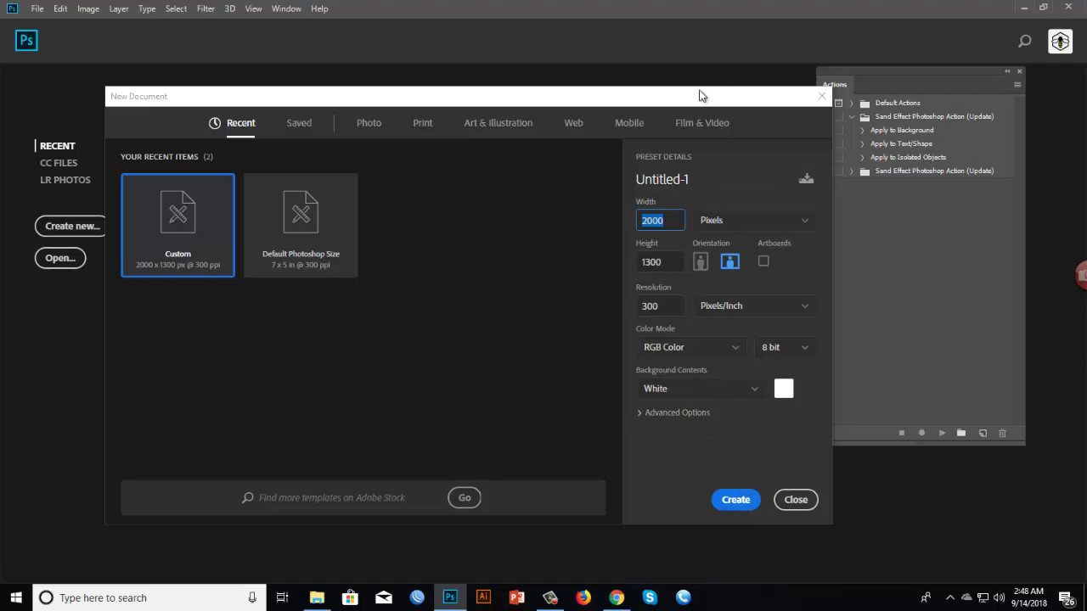
click(736, 501)
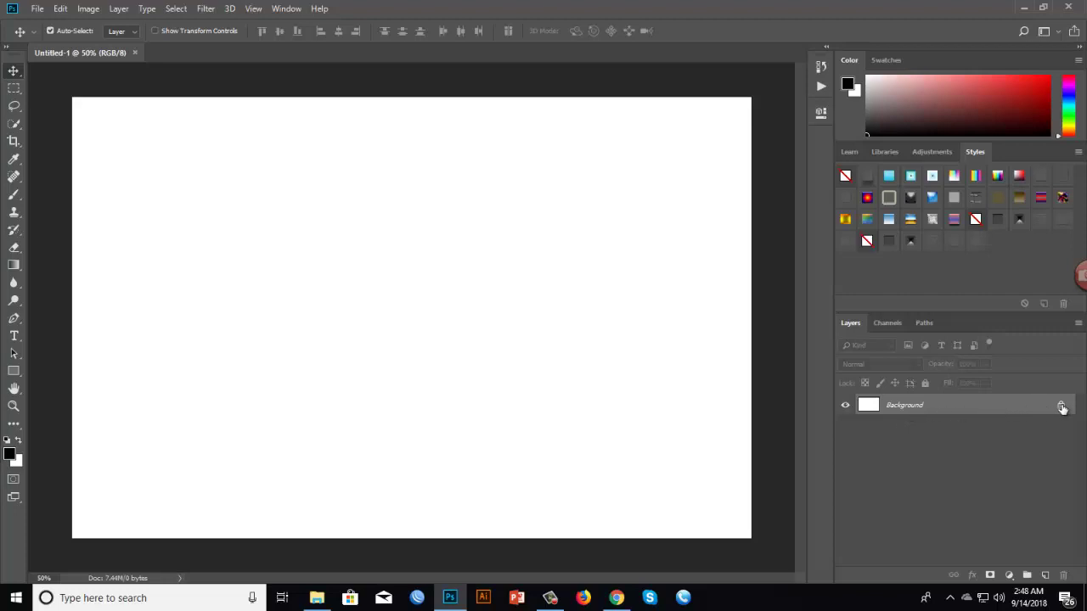
Click the Background layer's lock so it becomes Layer 0.
click(1060, 405)
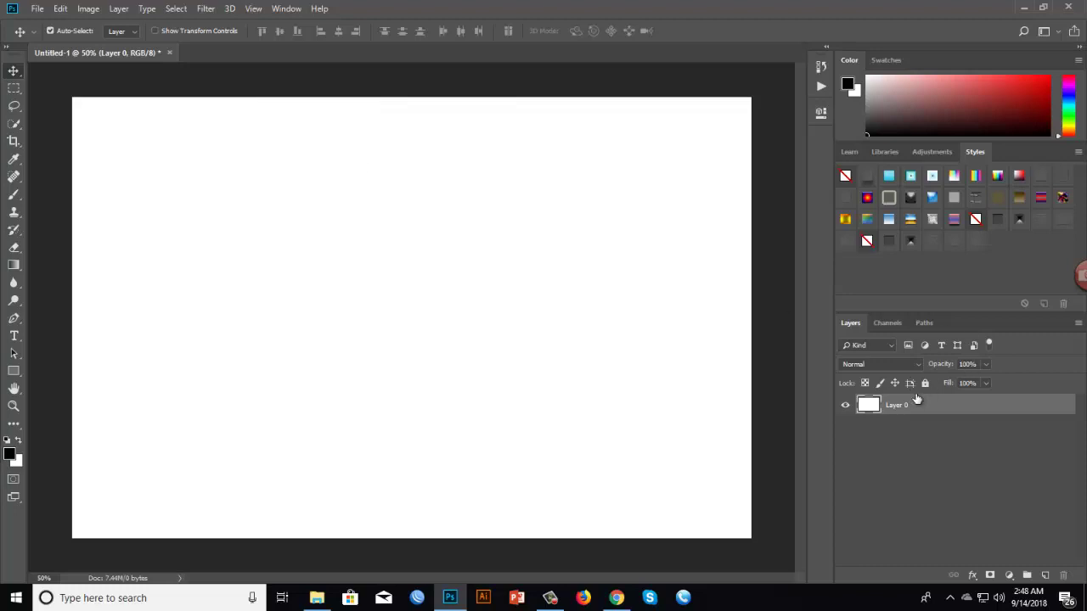
Use Background from Layer on Layer 0, check the RGB mode, and show Actions.
click(119, 10)
mouse_move(128, 24)
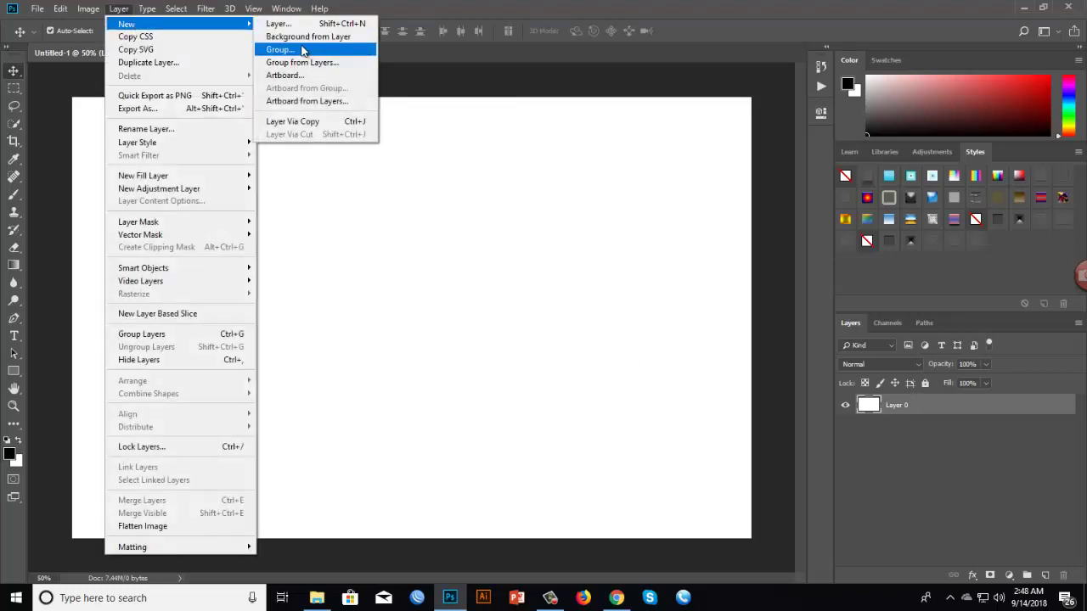
click(308, 39)
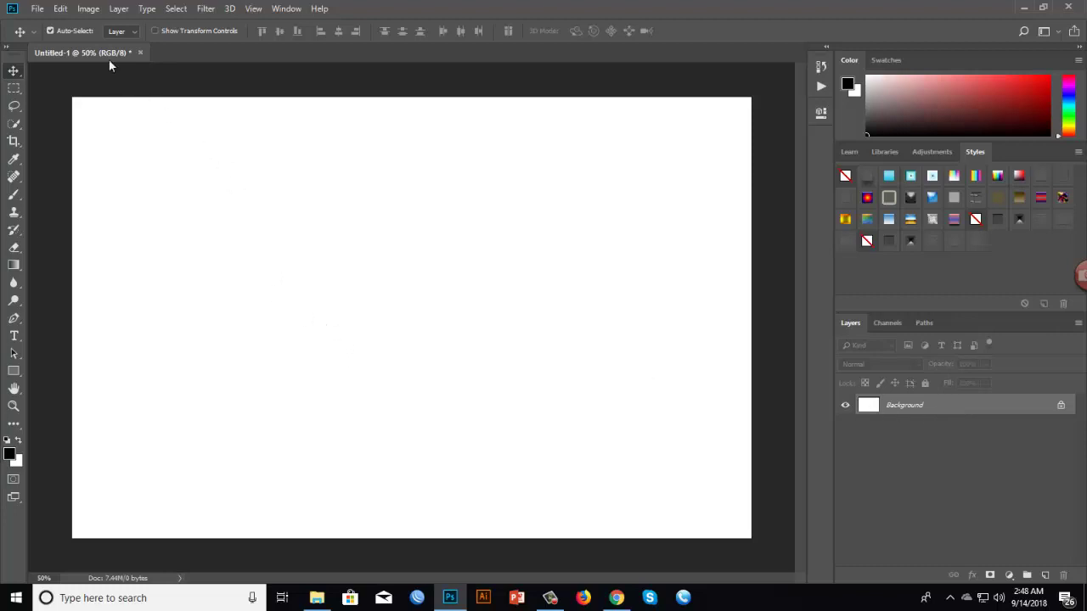
click(87, 9)
mouse_move(97, 24)
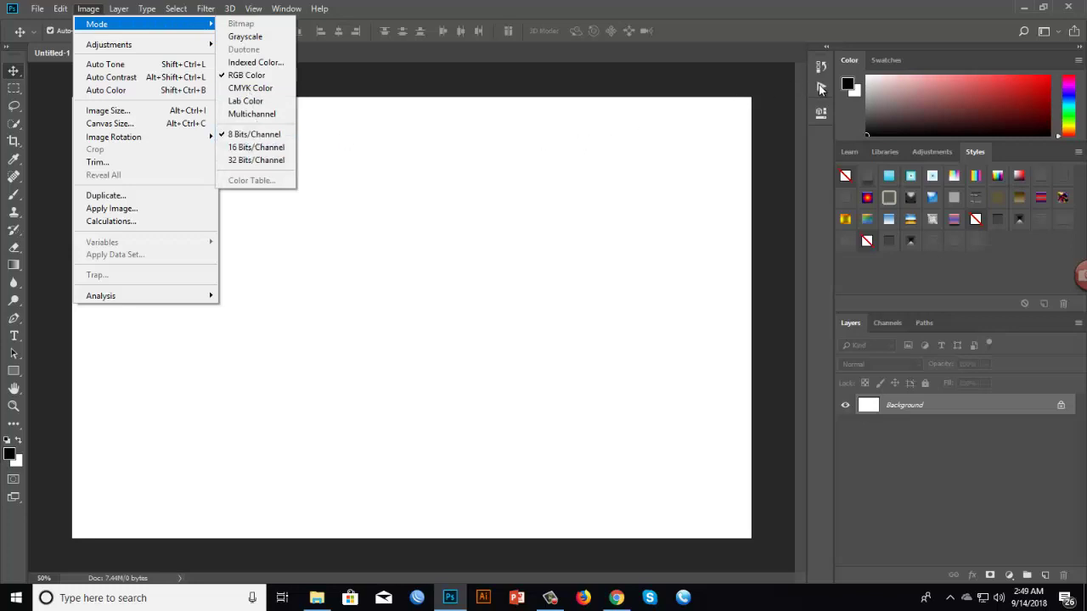
click(820, 87)
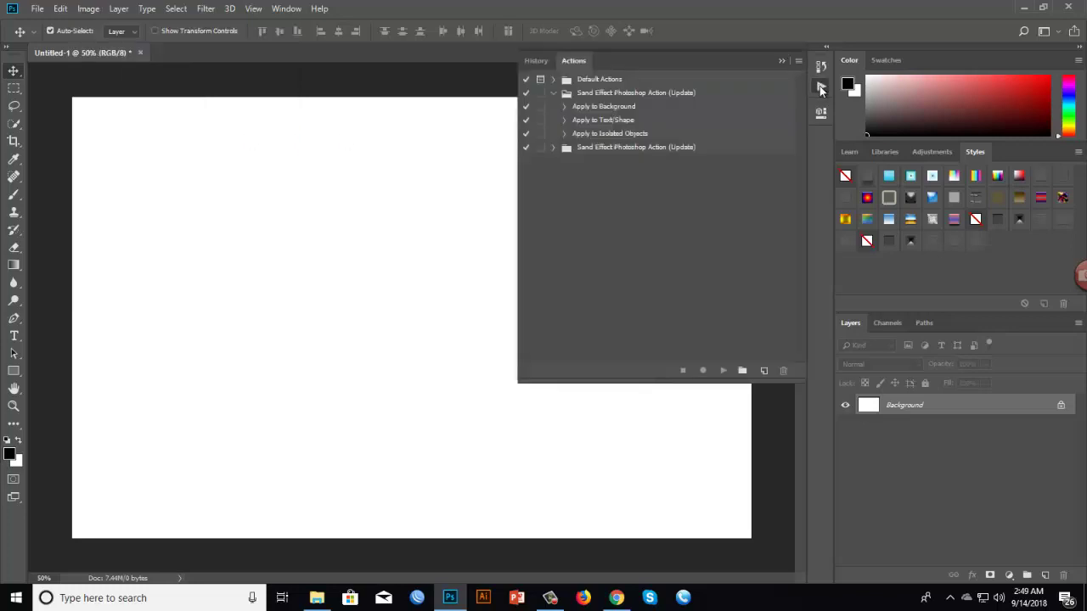
Play Apply to Background from the second Sand Effect set to cover the canvas in sand.
click(553, 148)
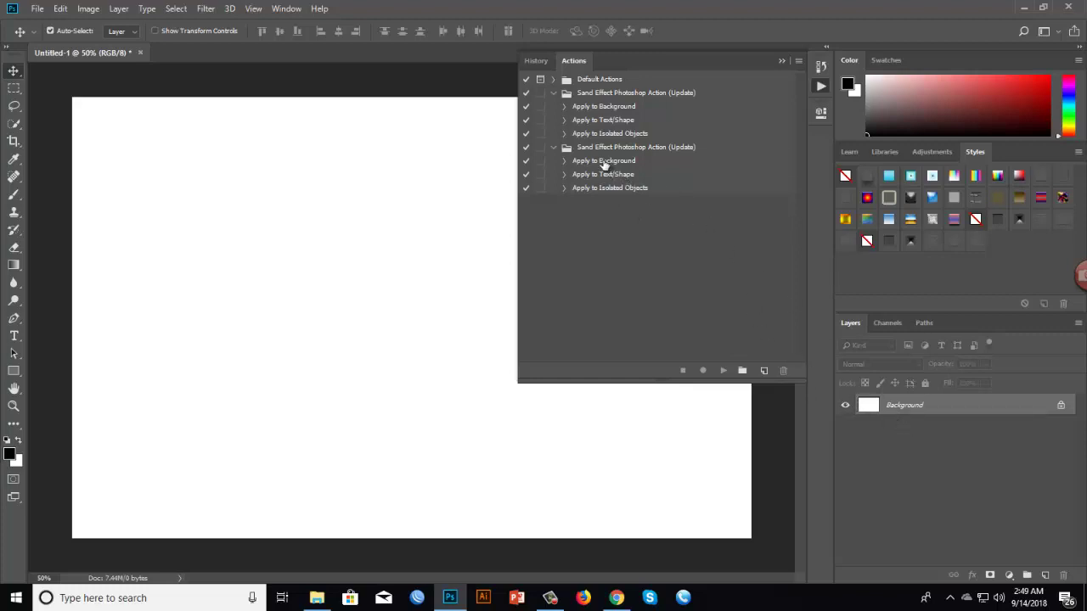
click(604, 164)
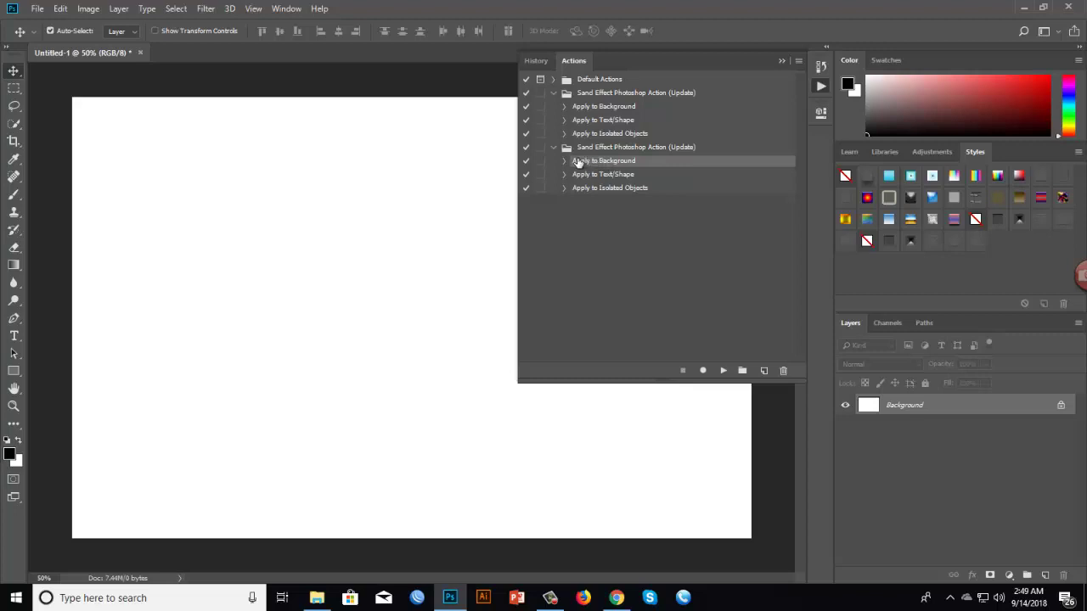
click(725, 371)
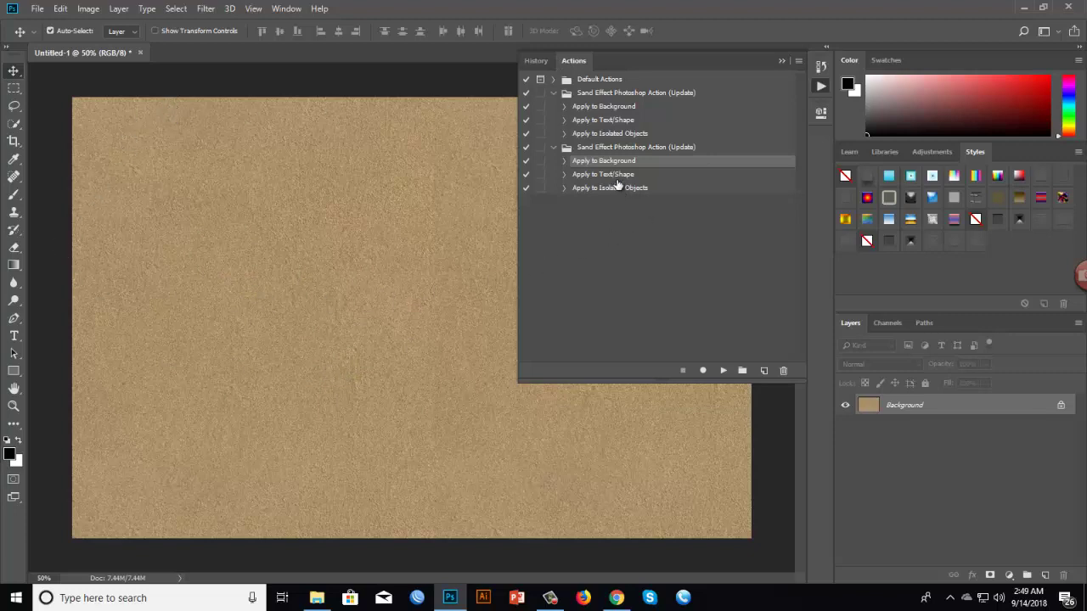
click(14, 336)
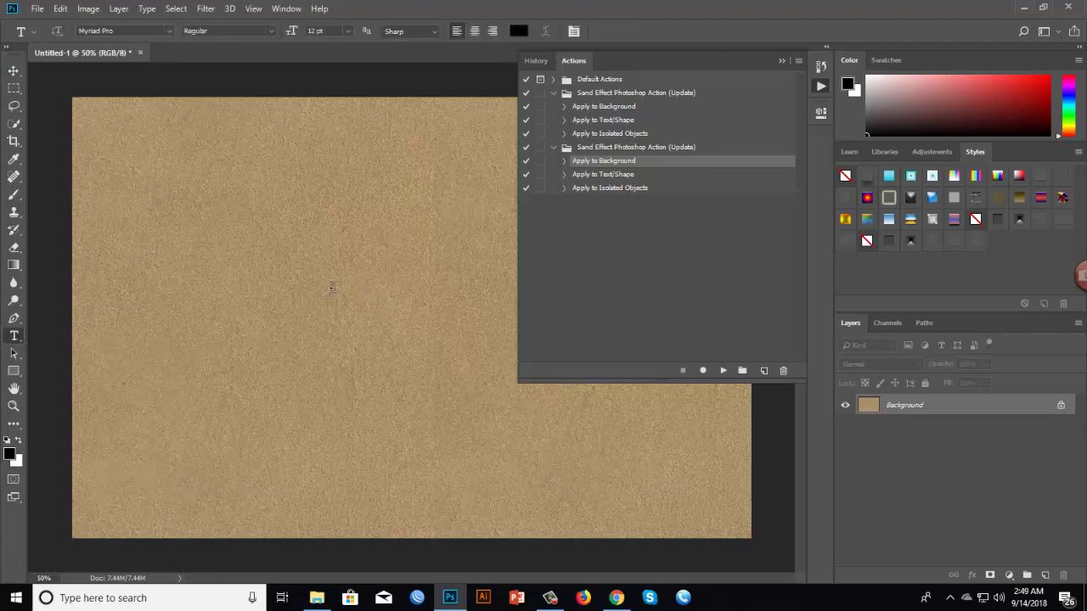
Type SAND on the canvas and set it in Lucida Calligraphy.
click(332, 287)
text(S)
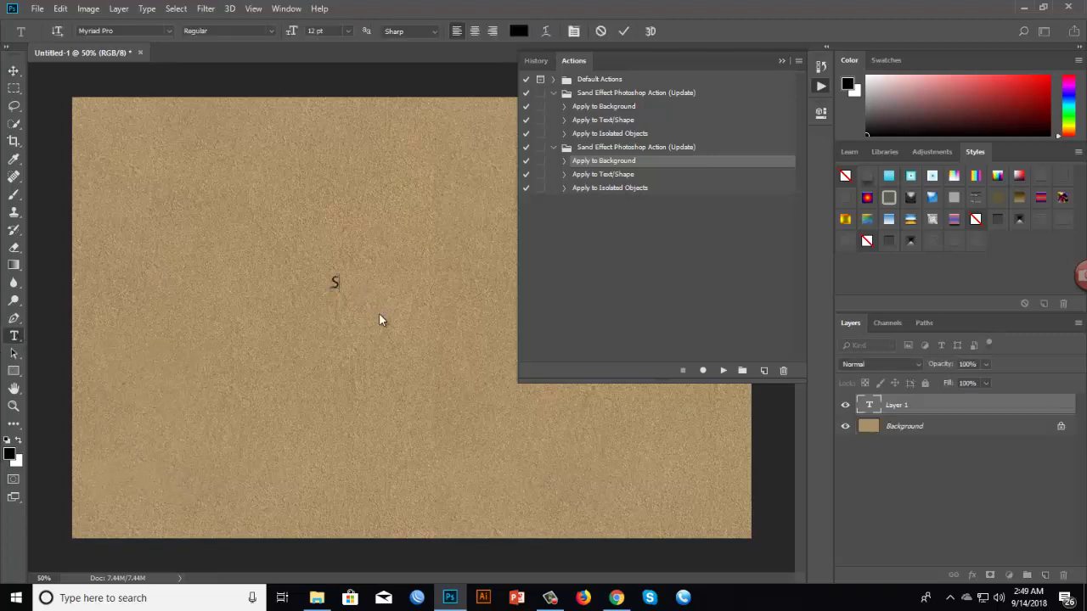
text(AND)
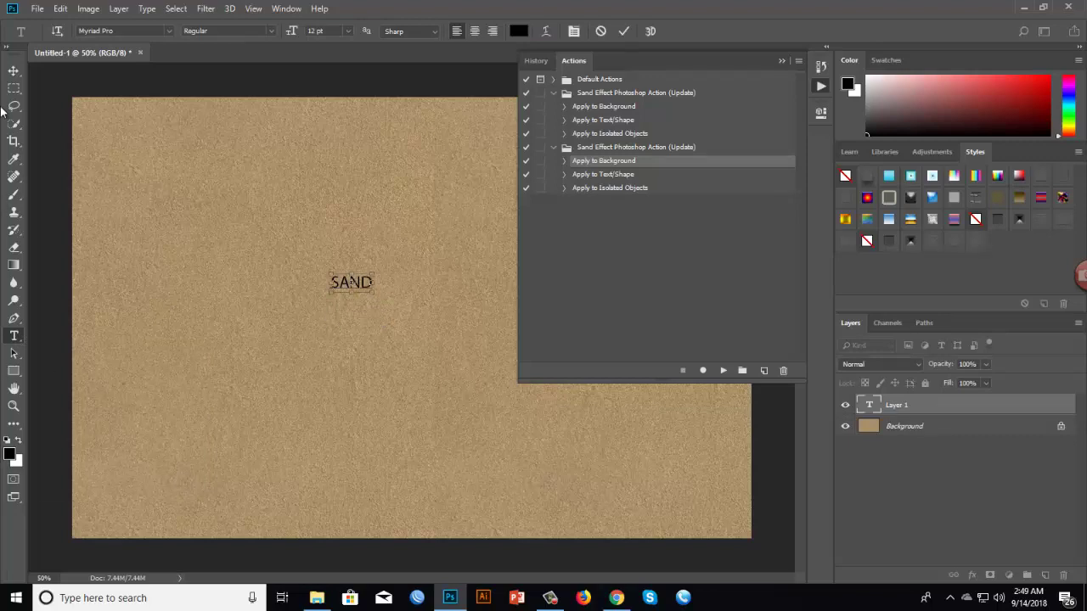
key(ctrl+a)
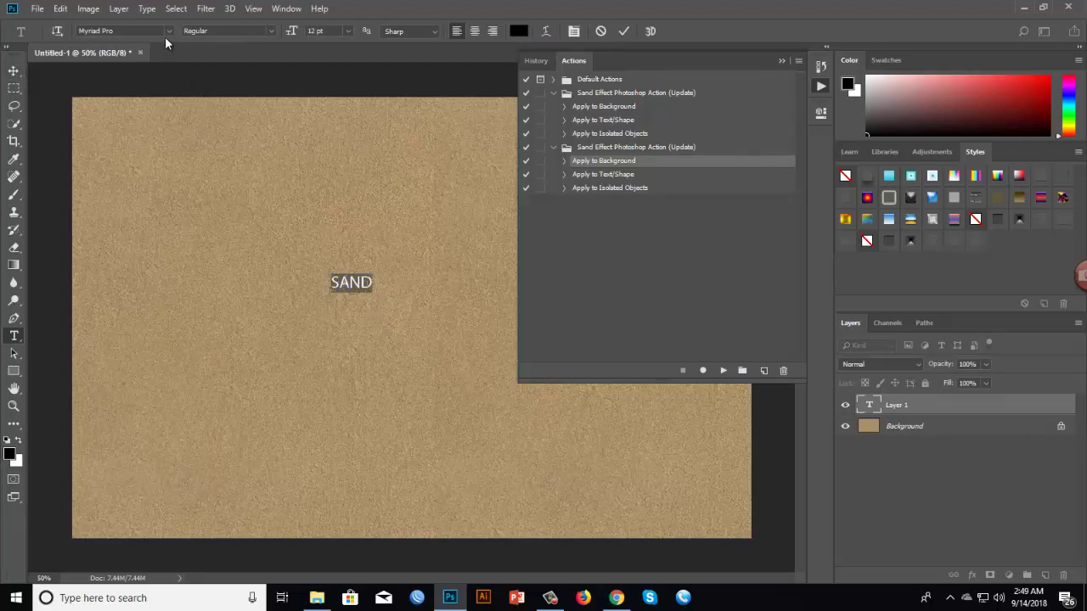
click(166, 31)
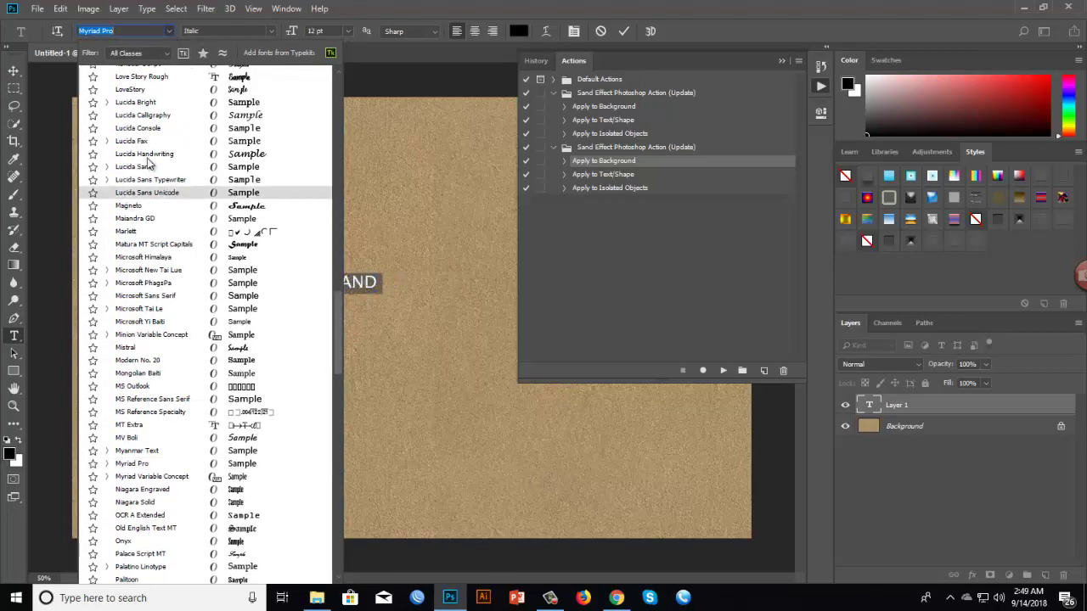
scroll(157, 233, up, 2)
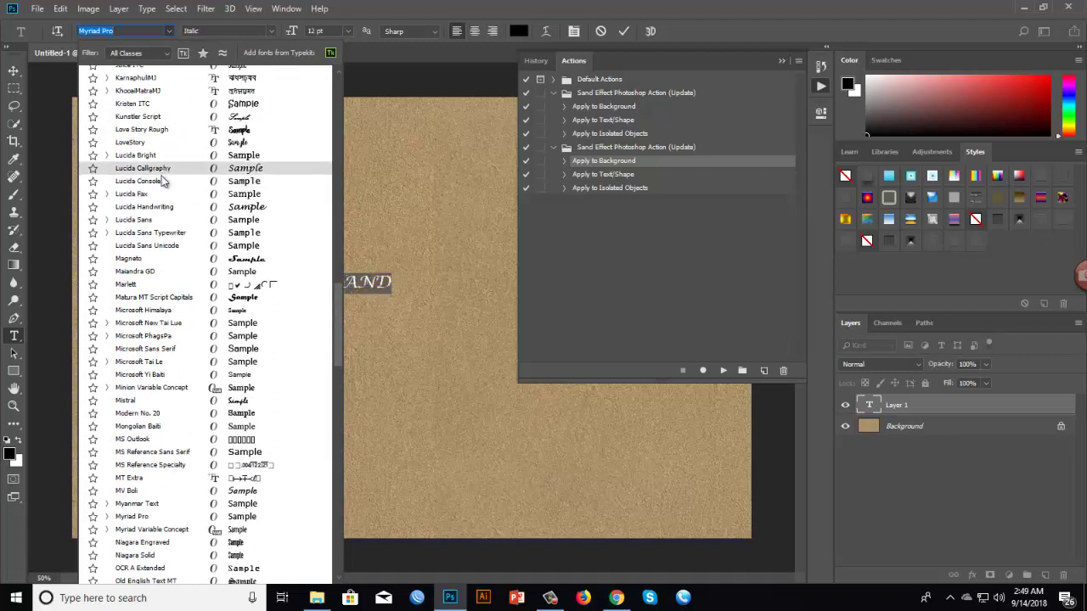
click(161, 171)
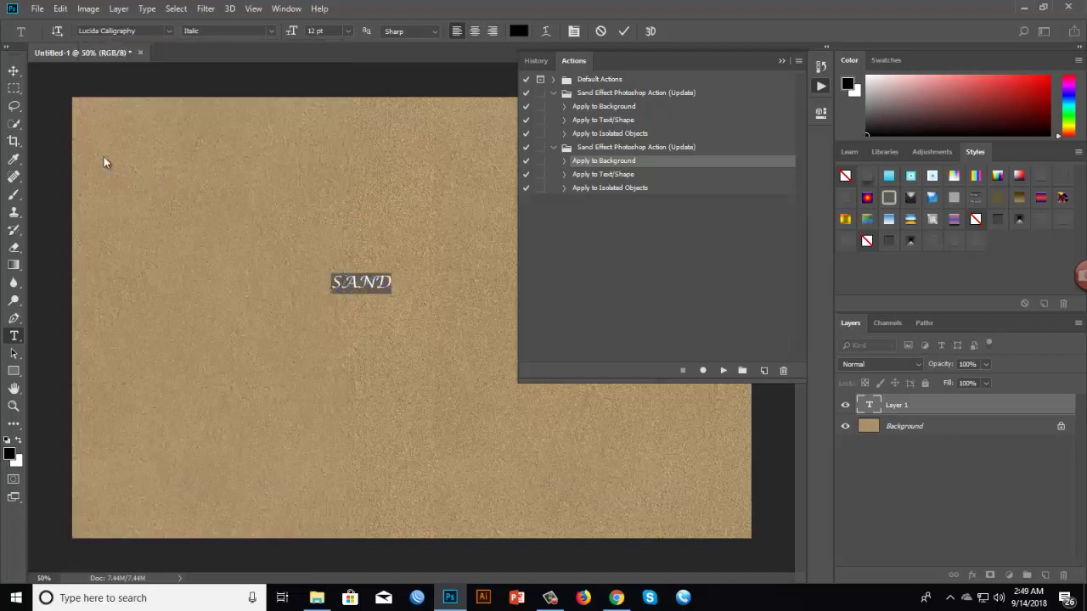
click(14, 71)
Scale SAND up across the upper canvas and nudge it into place.
key(ctrl+t)
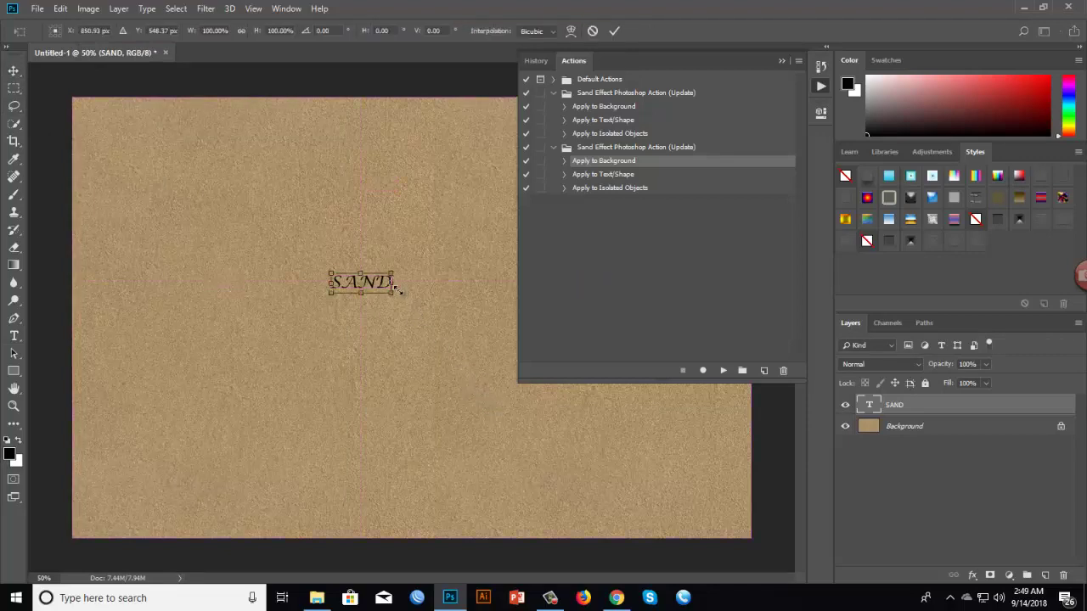
drag(396, 290, 553, 425)
mouse_move(444, 290)
mouse_down()
mouse_move(454, 310)
mouse_move(454, 299)
mouse_up()
key(Return)
click(782, 60)
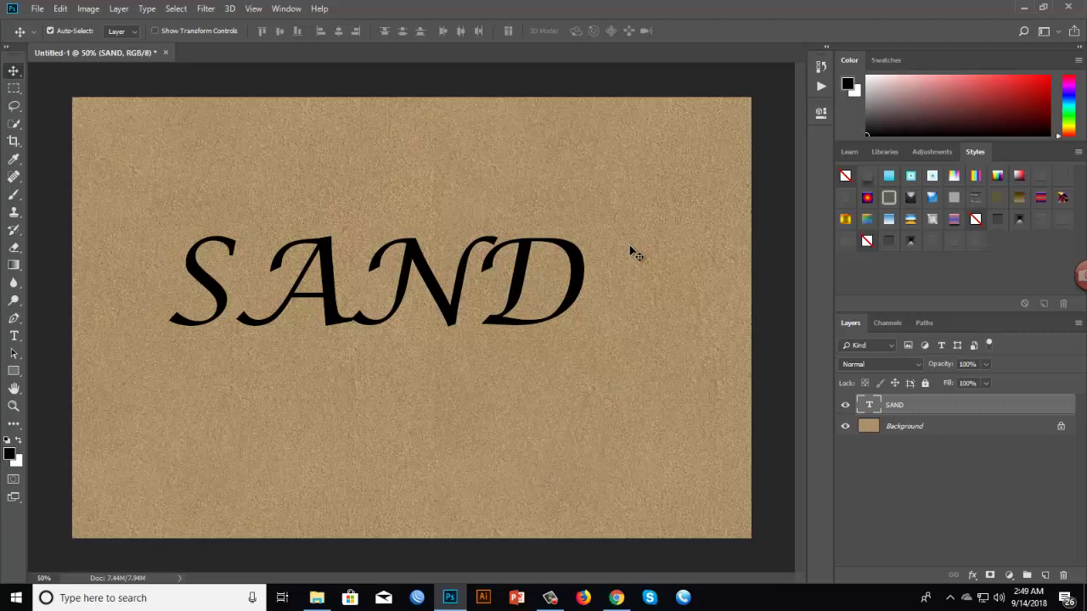
drag(583, 275, 601, 265)
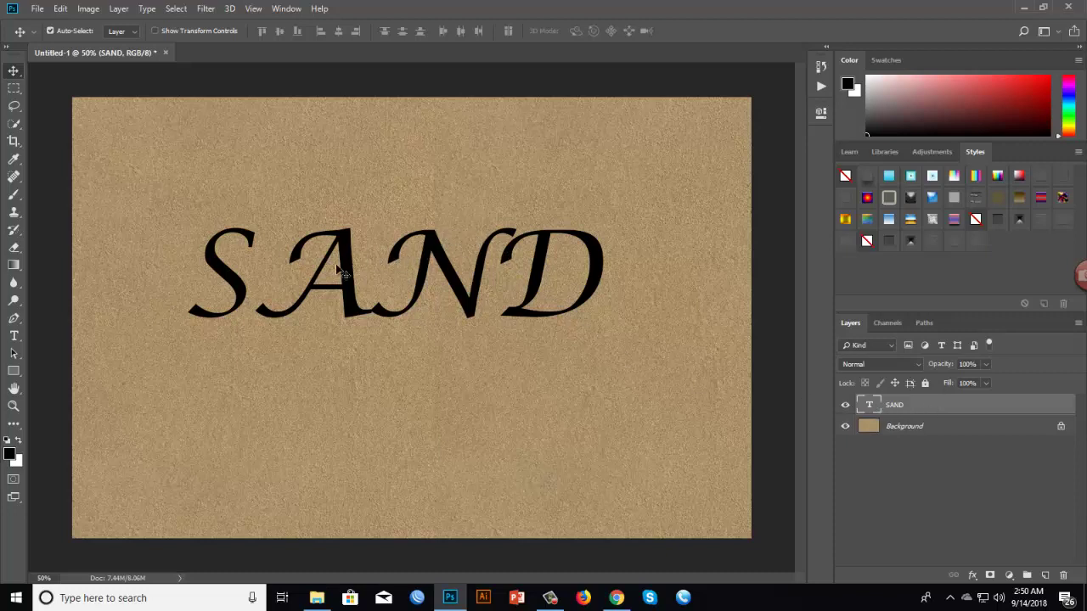
Run the Apply to Text/Shape action on the SAND text layer.
click(909, 429)
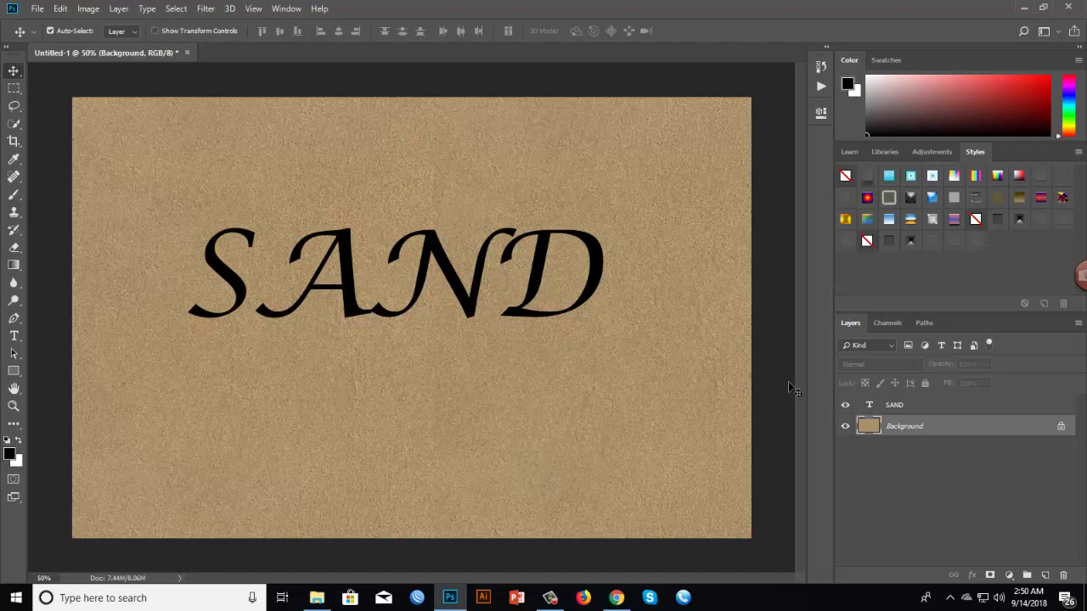
click(896, 405)
click(820, 86)
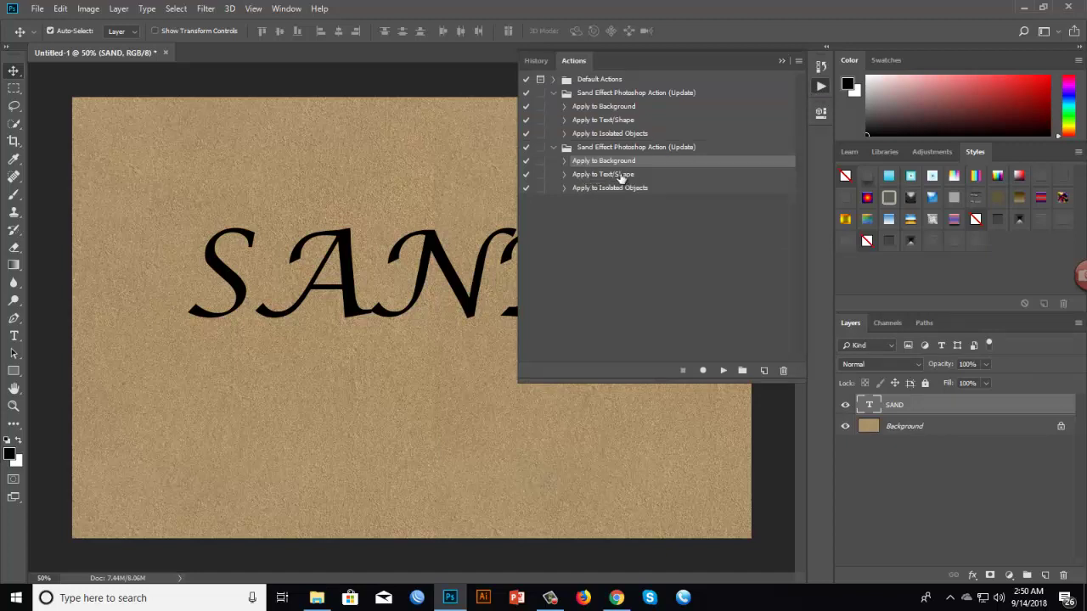
click(624, 176)
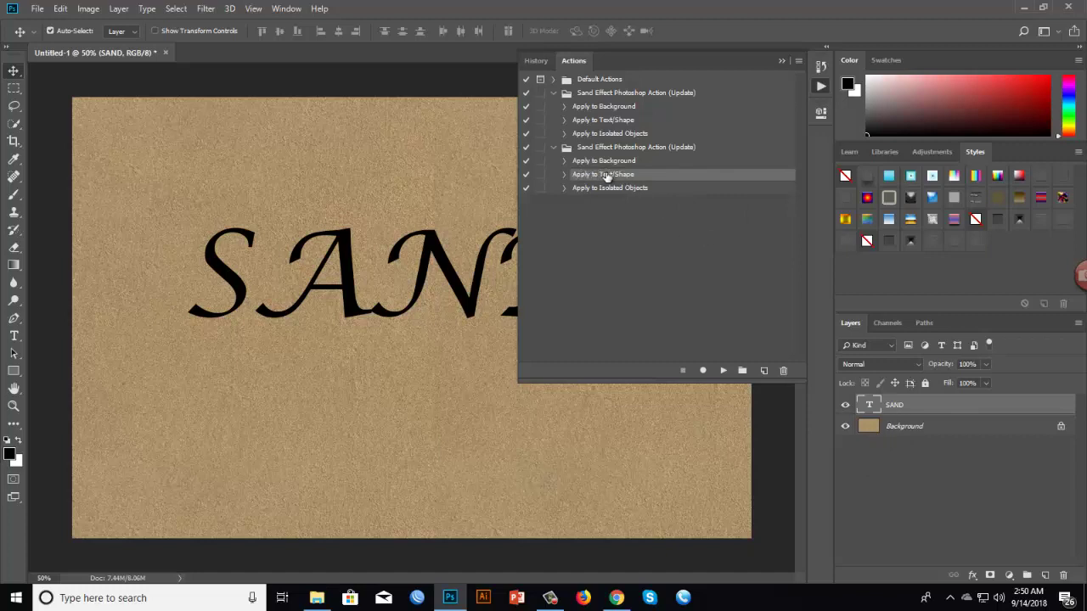
click(722, 370)
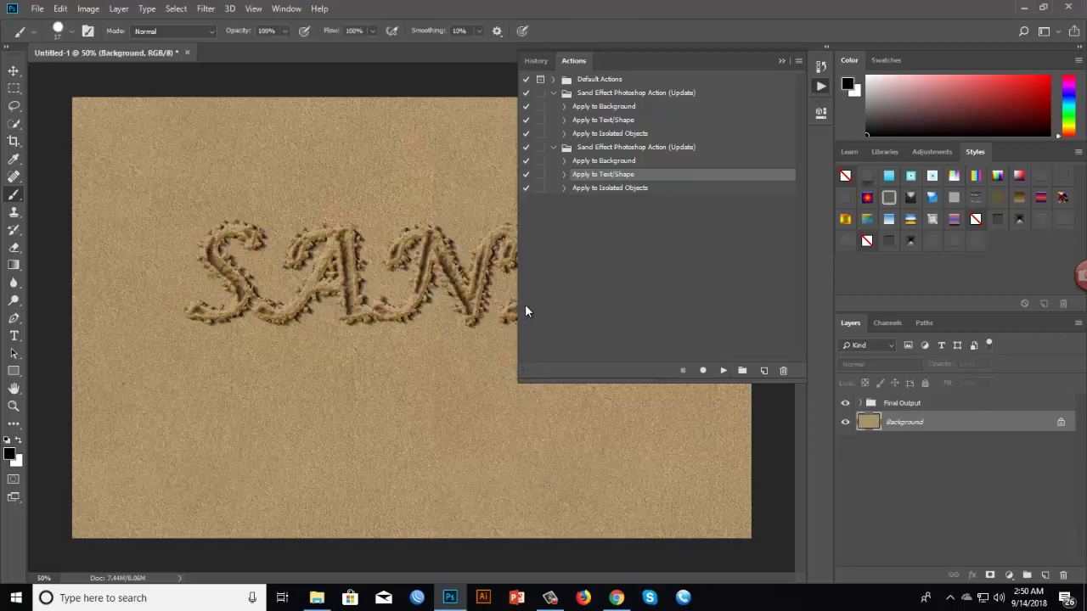
click(781, 61)
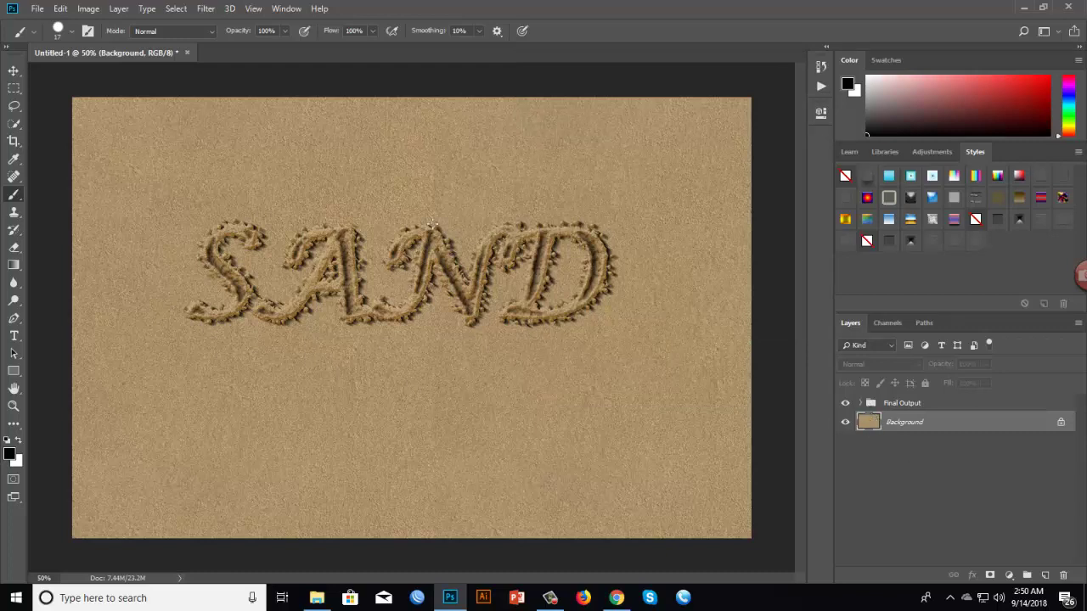
mouse_move(317, 597)
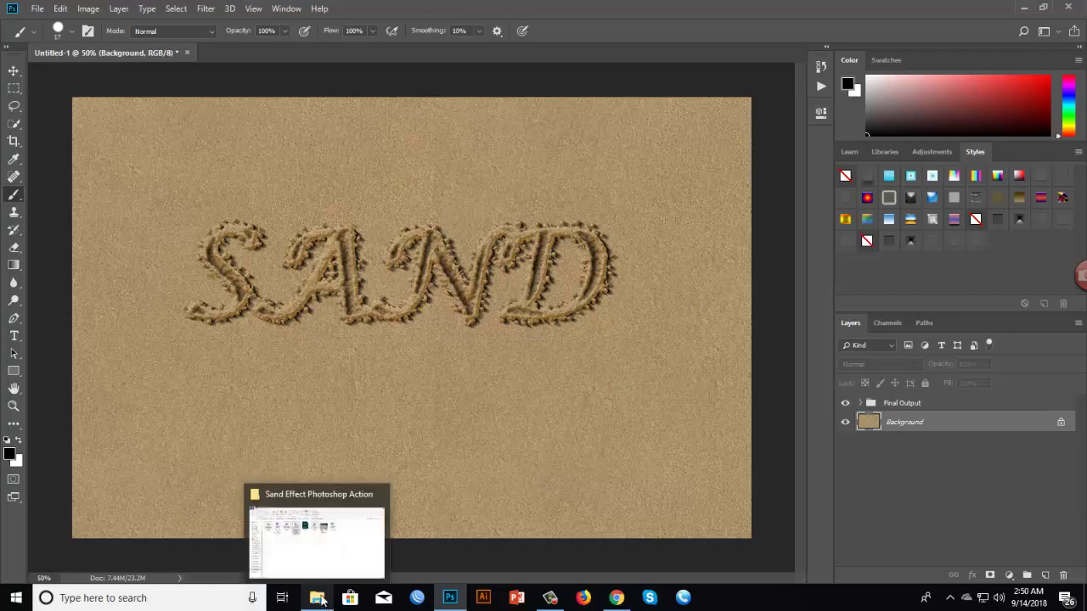
Drag Star Fish.psd into the sand document and place the starfish below the D.
click(313, 544)
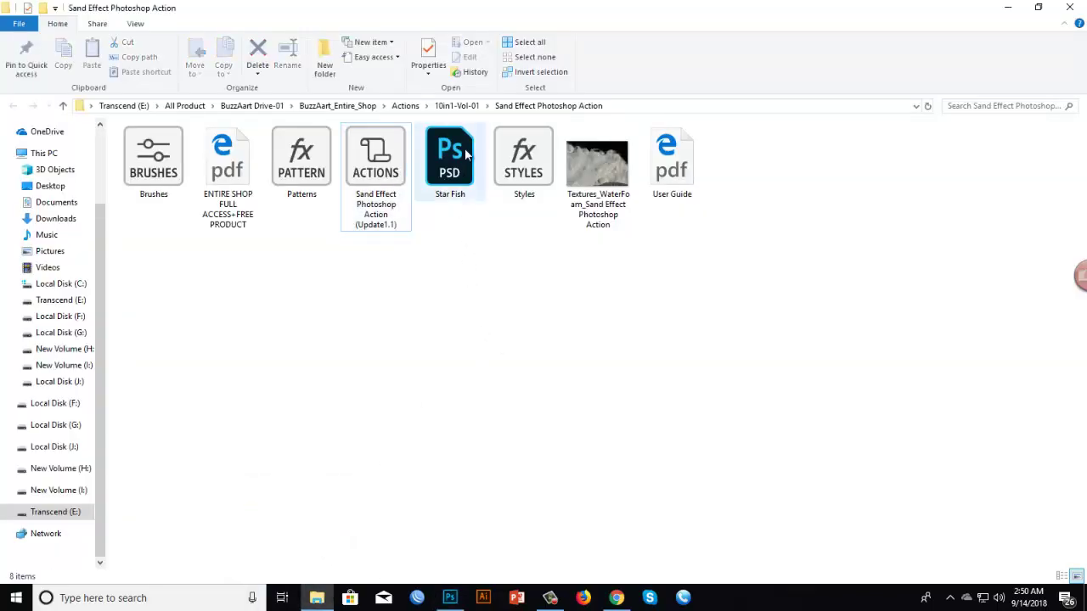
mouse_move(462, 191)
mouse_down()
mouse_move(459, 601)
mouse_move(420, 49)
mouse_up()
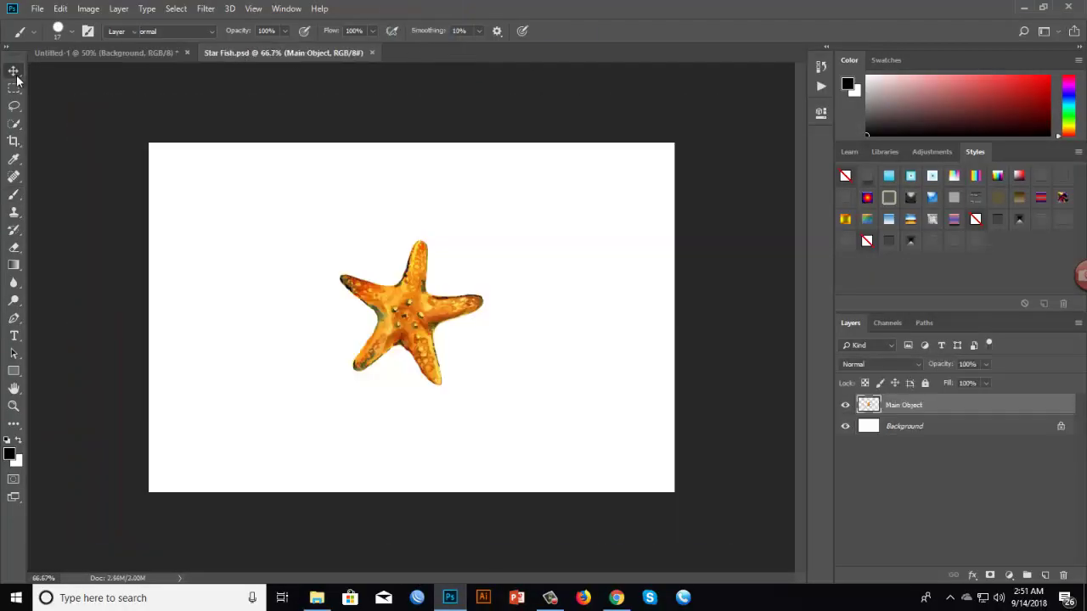
click(14, 71)
drag(439, 336, 523, 393)
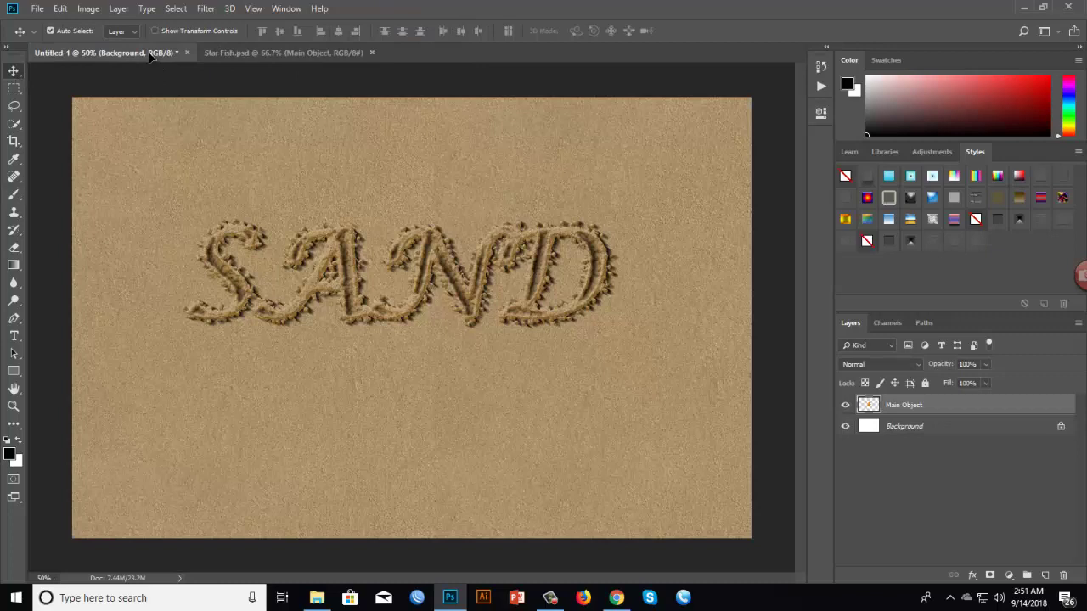
drag(523, 393, 582, 423)
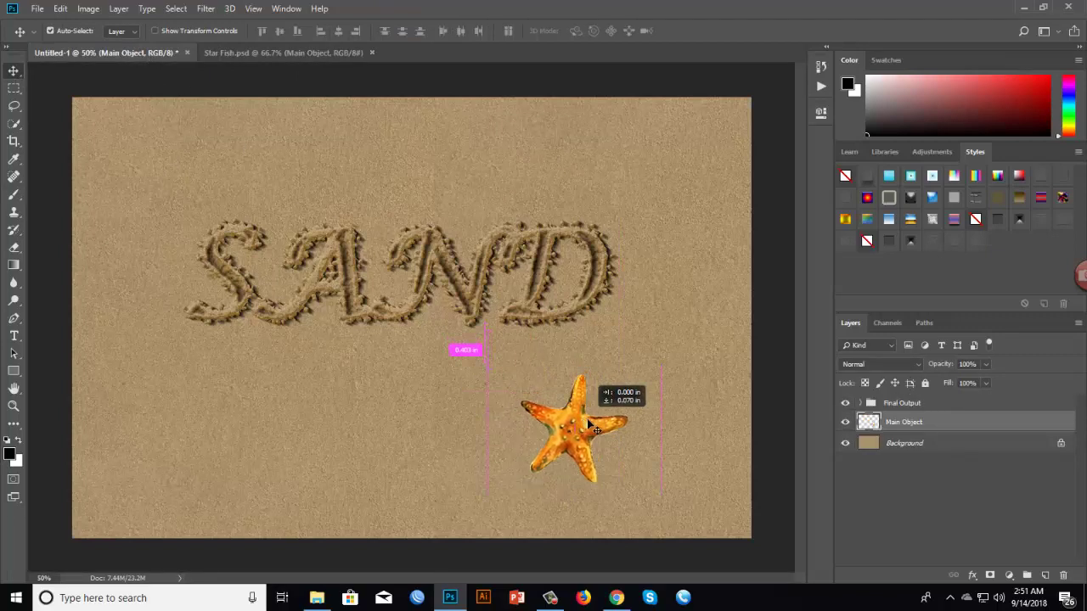
Run the Apply to Isolated Objects action on the starfish layer.
click(820, 84)
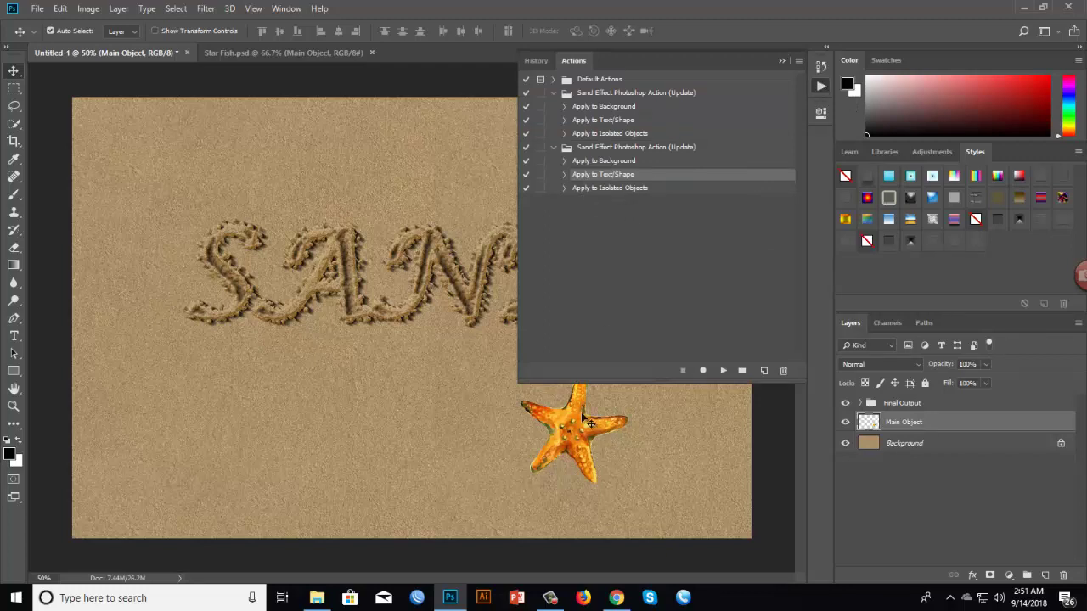
click(614, 190)
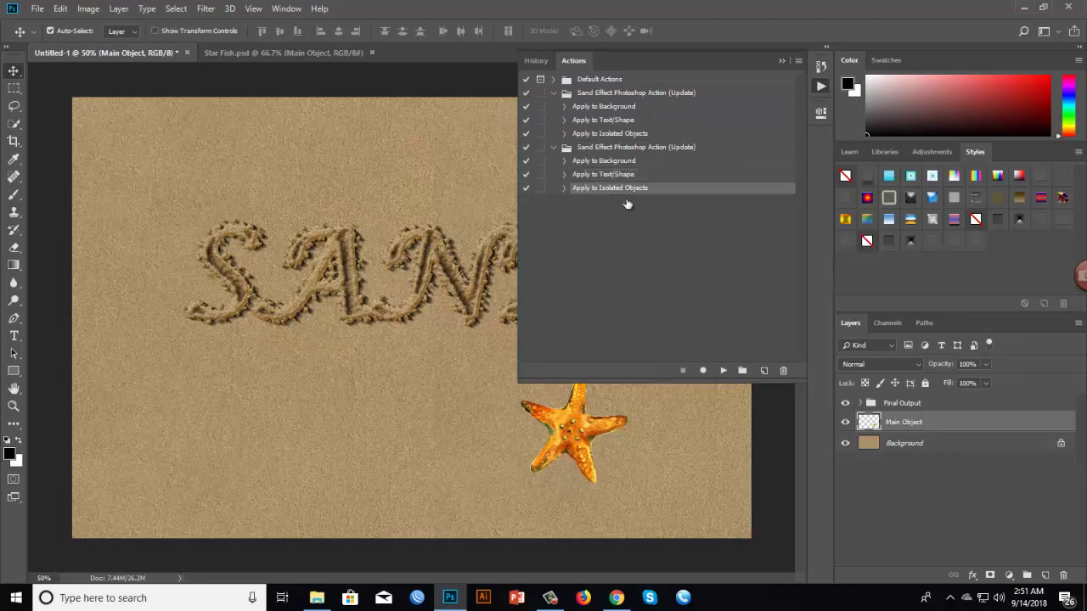
click(722, 371)
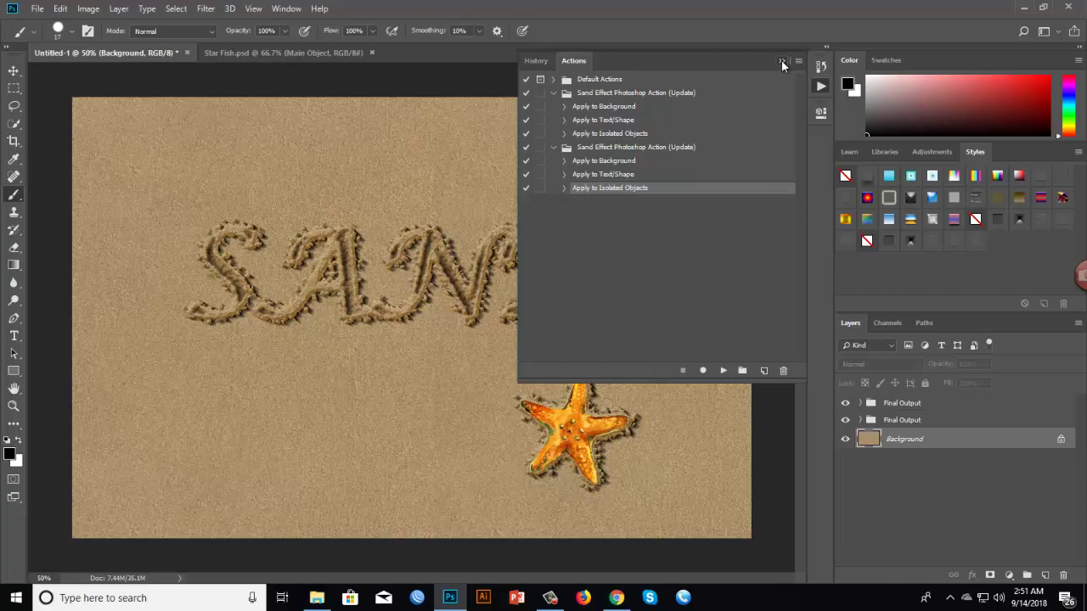
click(781, 61)
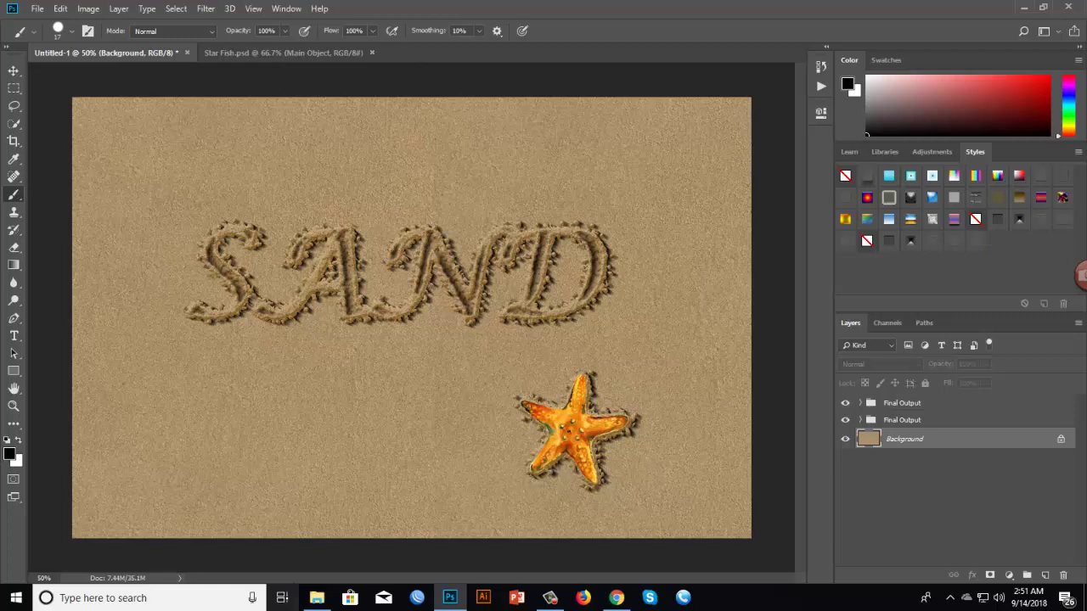
Drag Textures_WaterFoam into the sand document and place it over the lower left.
click(318, 598)
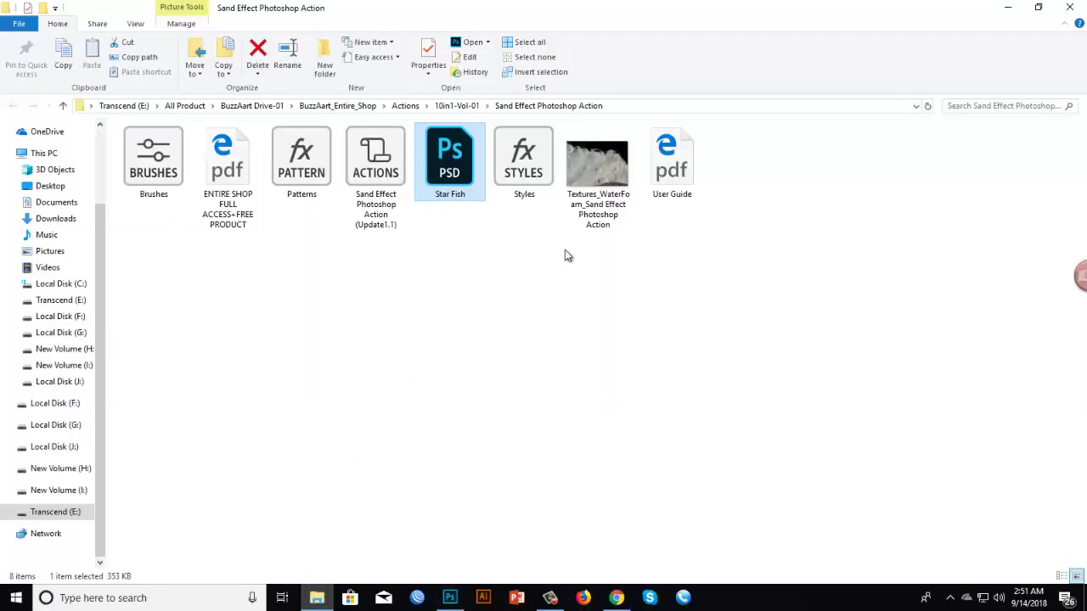
mouse_move(599, 153)
mouse_down()
mouse_move(449, 413)
mouse_move(348, 298)
mouse_up()
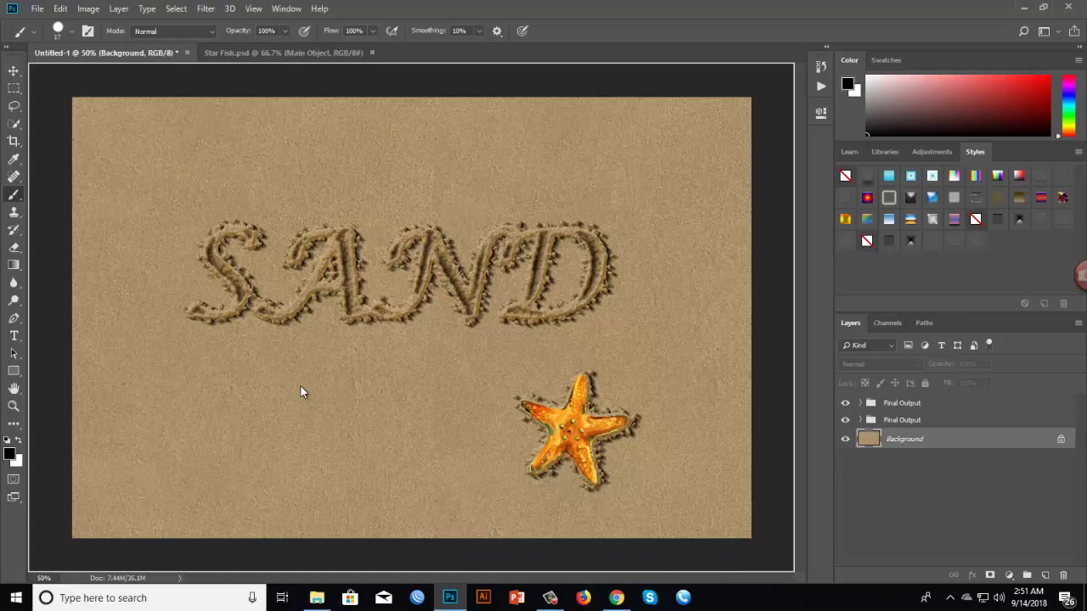
drag(300, 392, 333, 396)
mouse_move(548, 170)
mouse_down()
mouse_move(441, 228)
mouse_move(417, 279)
mouse_up()
key(Return)
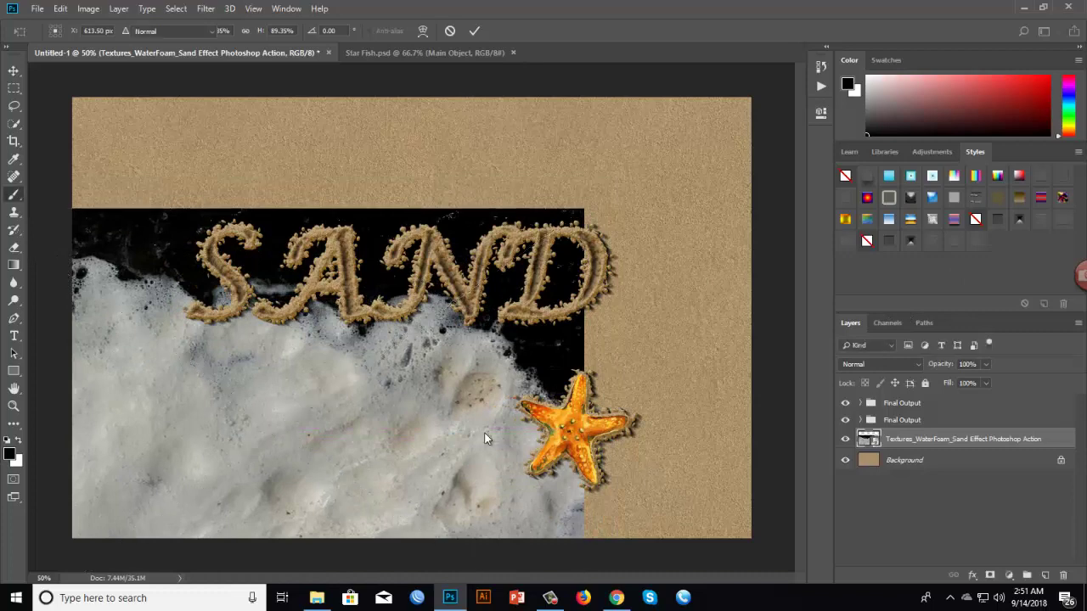
Set the foam layer's blend mode to Screen so only white foam shows.
key(b)
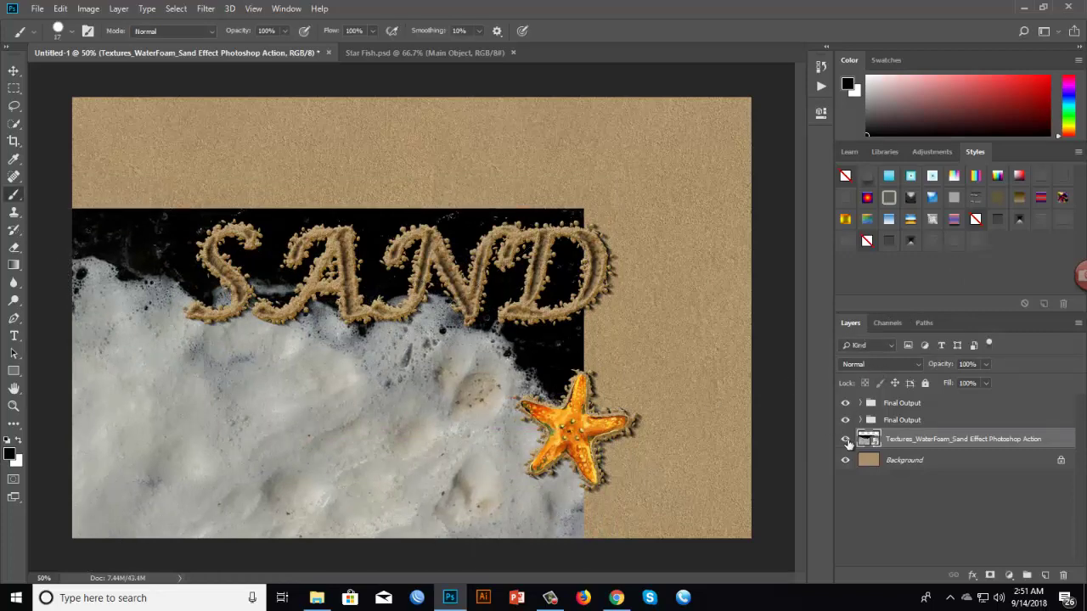
click(902, 363)
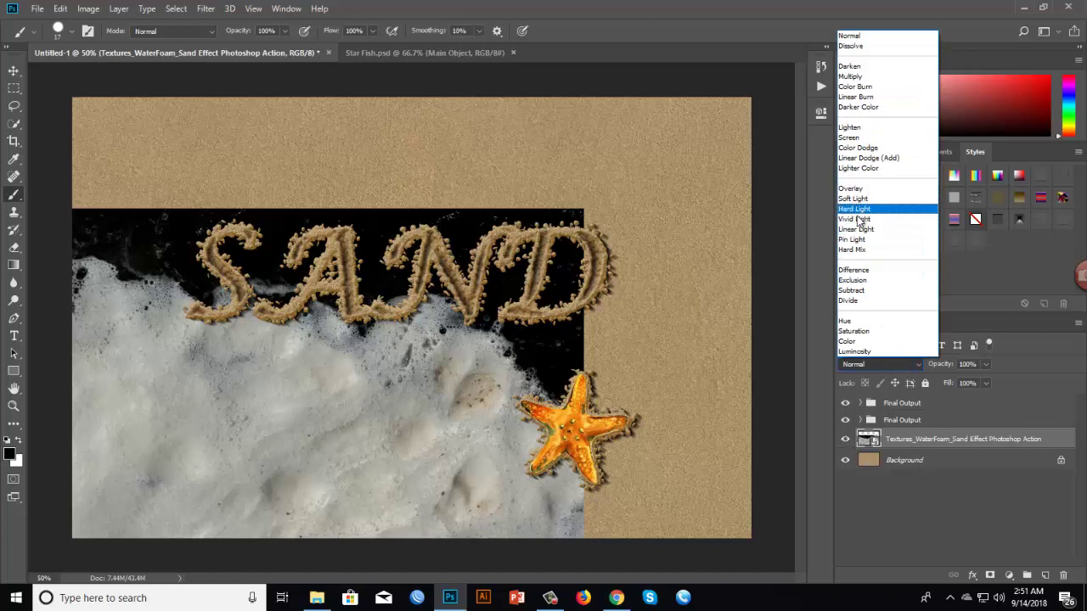
click(860, 141)
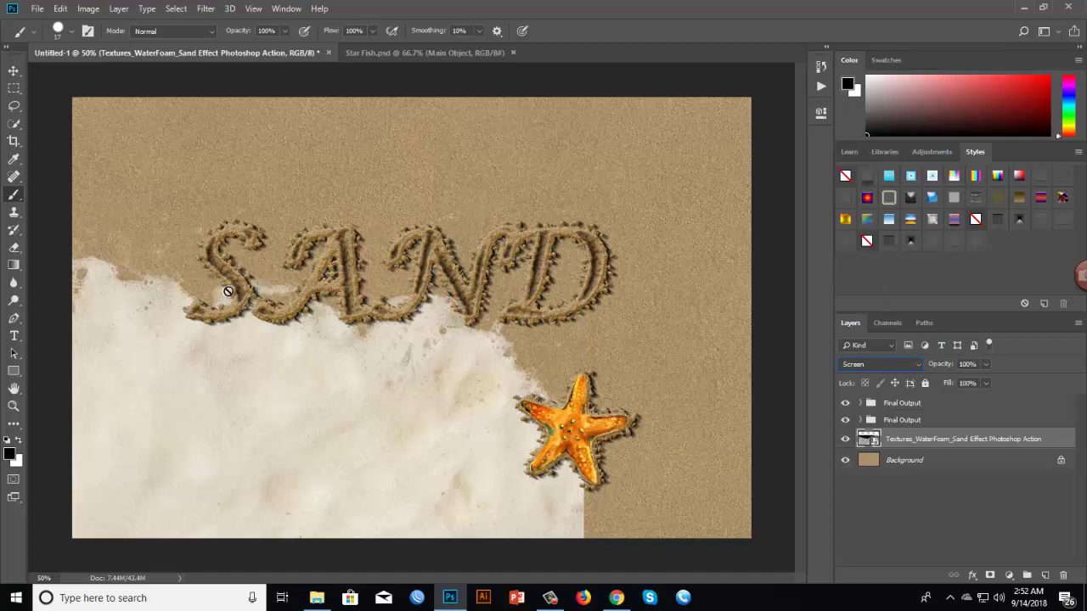
click(14, 71)
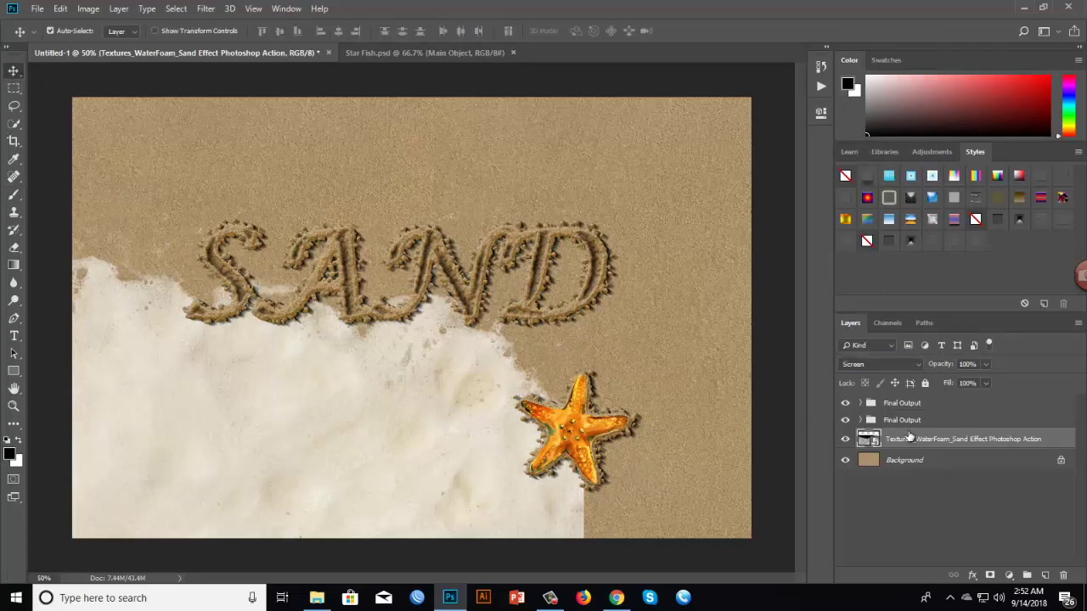
Move the foam texture layer to the top of the layer stack.
drag(909, 436, 919, 440)
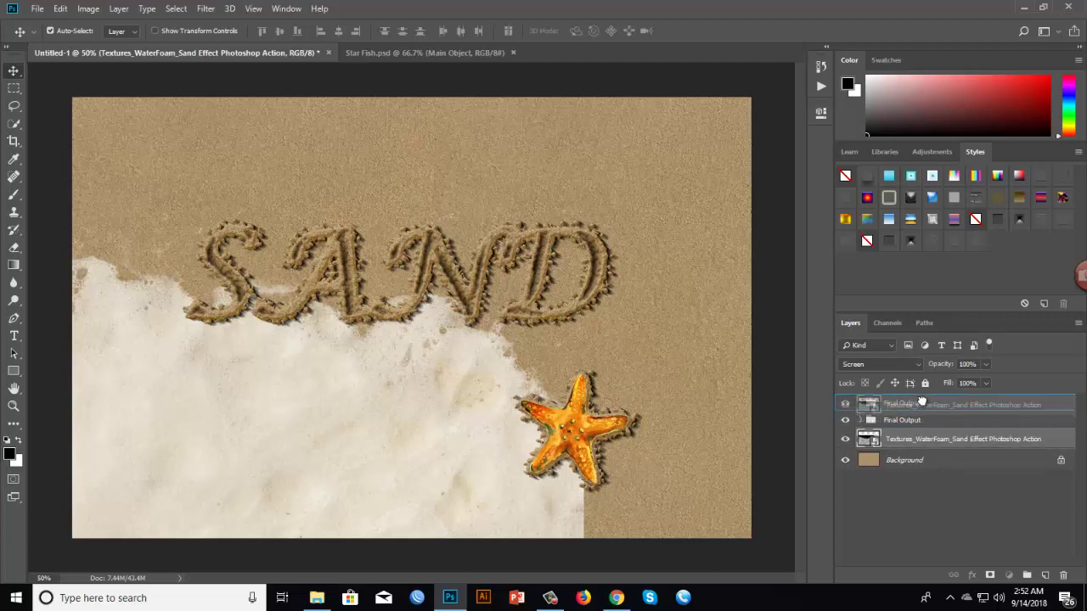
drag(919, 439, 905, 419)
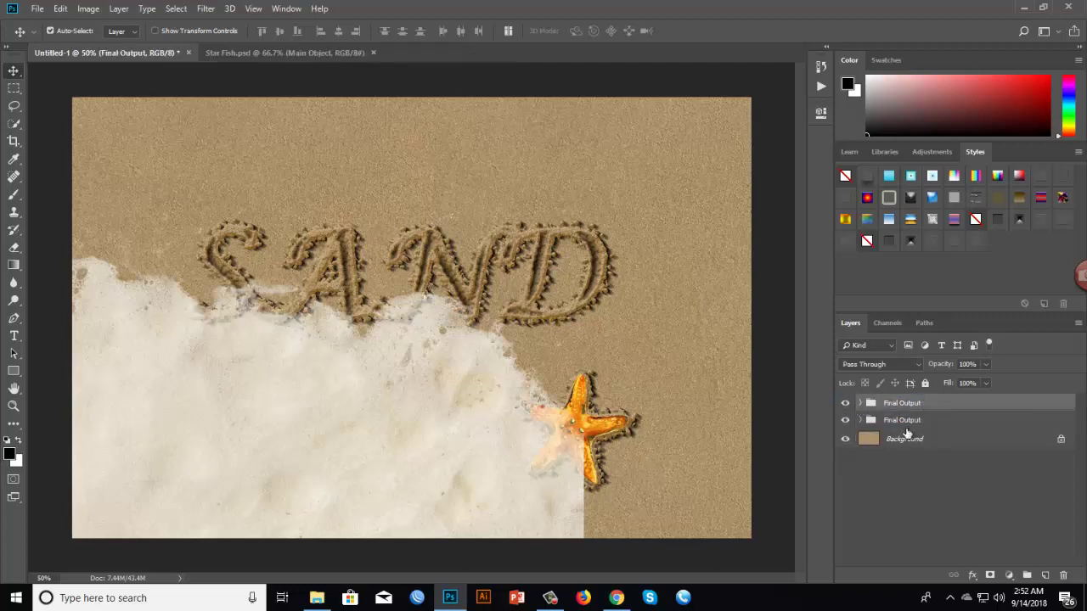
key(ctrl+z)
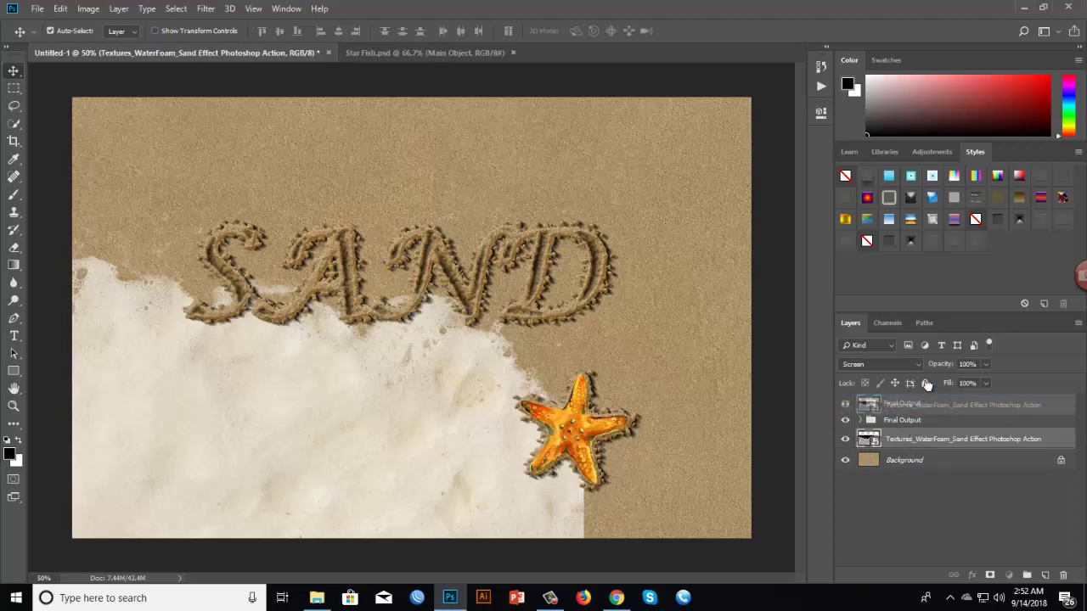
drag(924, 402, 916, 440)
key(ctrl+bracketright)
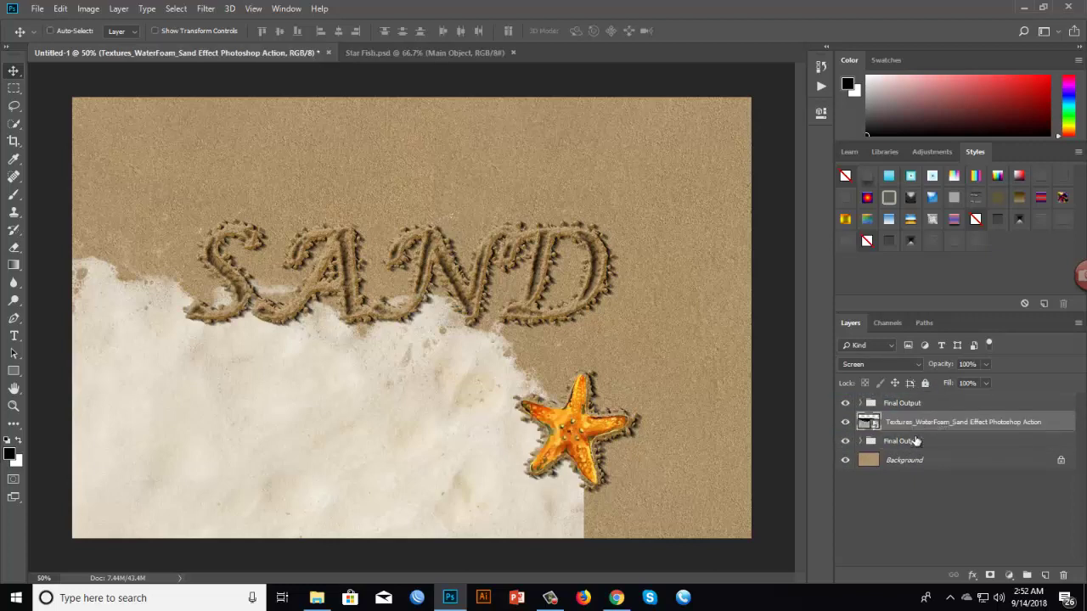
key(ctrl+bracketright)
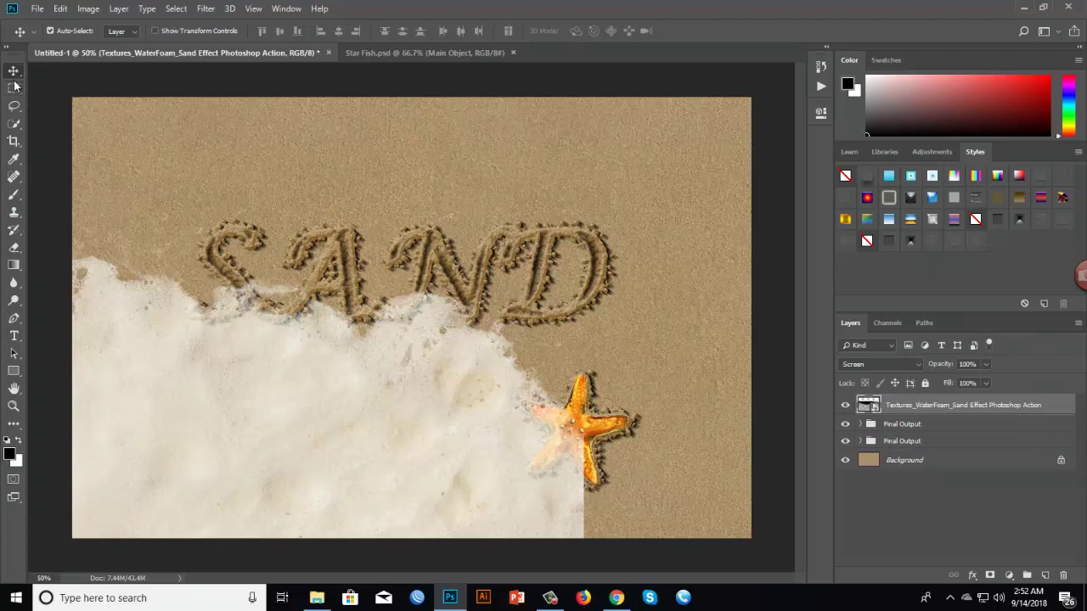
Scale and reposition the foam texture so it runs along the bottom edge.
key(ctrl+t)
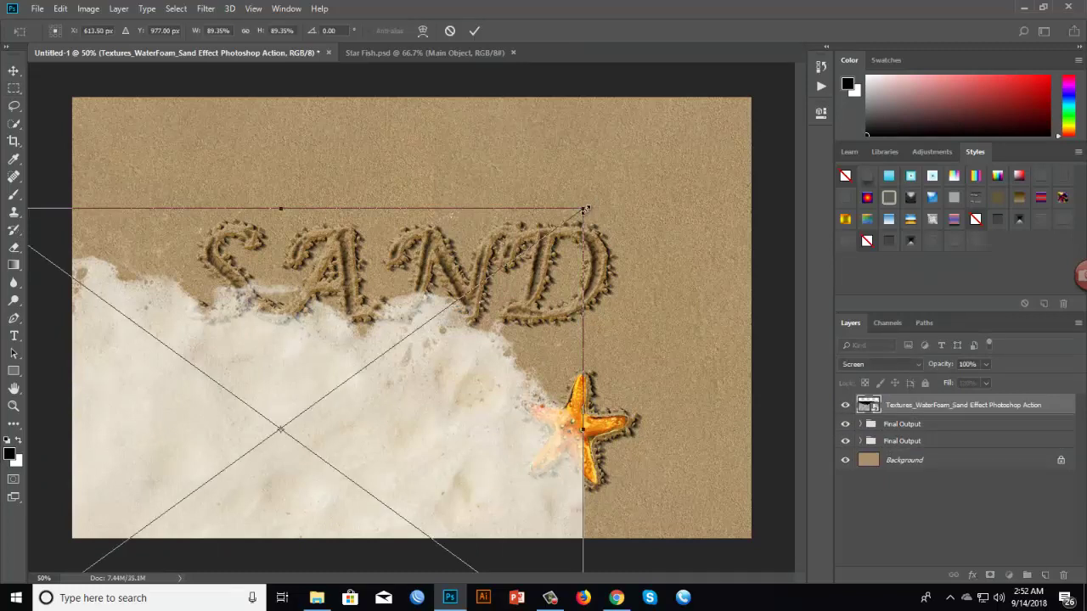
drag(584, 209, 500, 268)
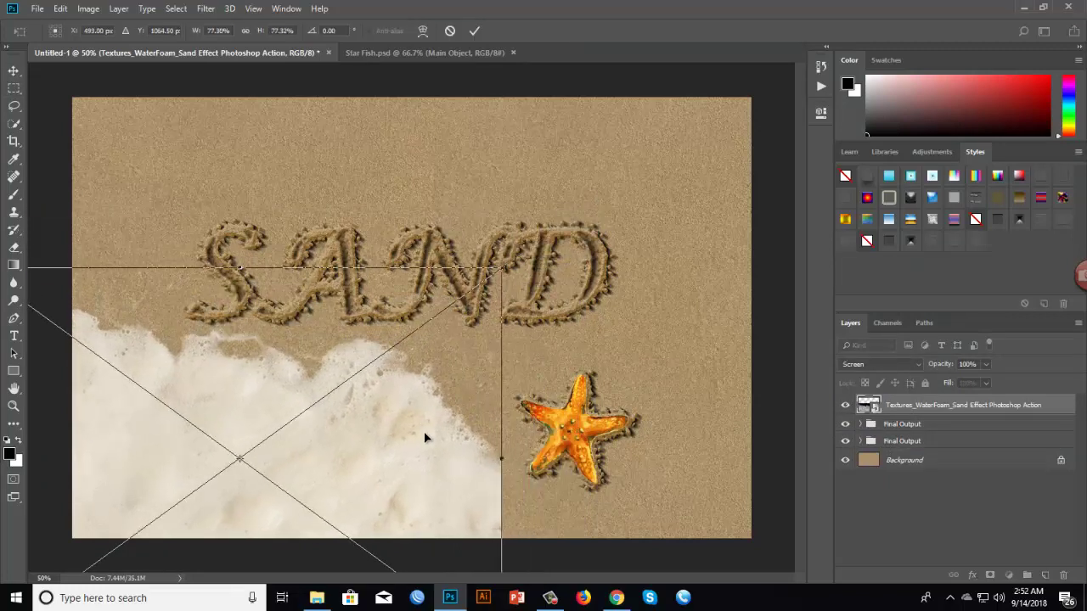
drag(425, 438, 439, 435)
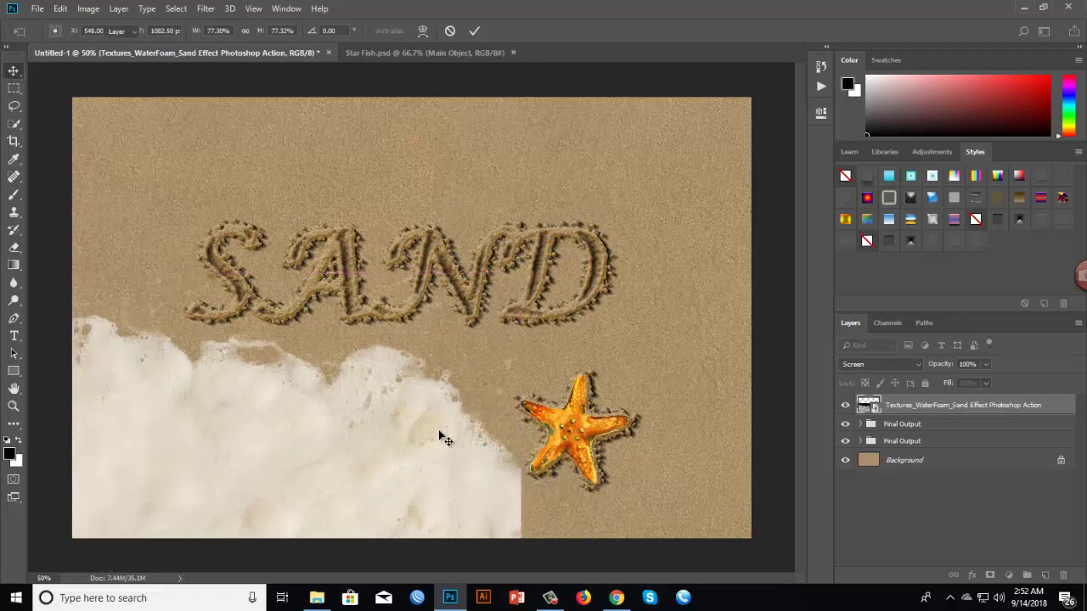
key(Return)
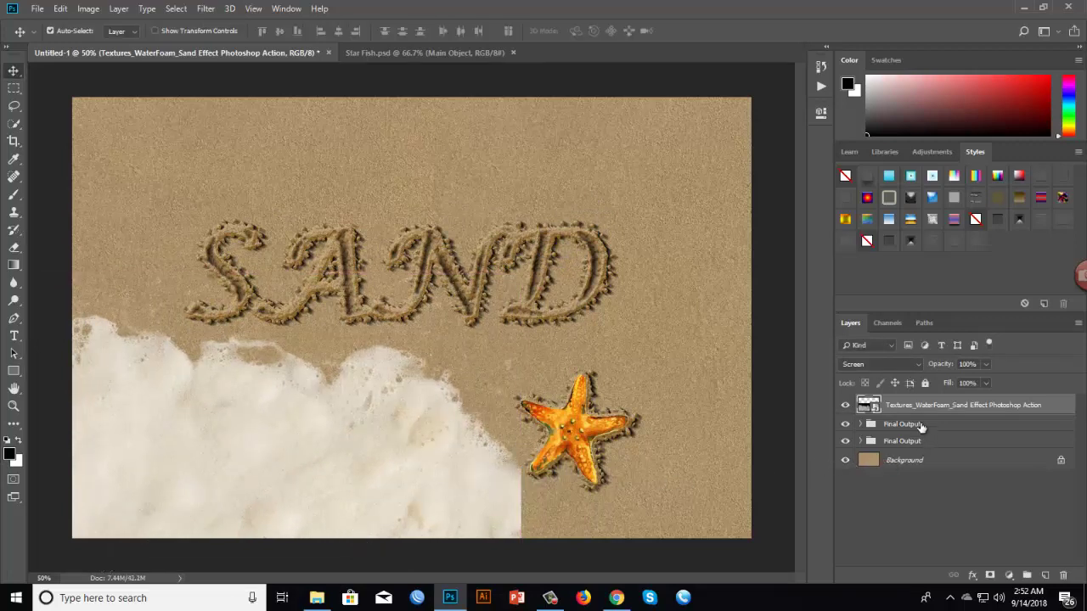
click(921, 424)
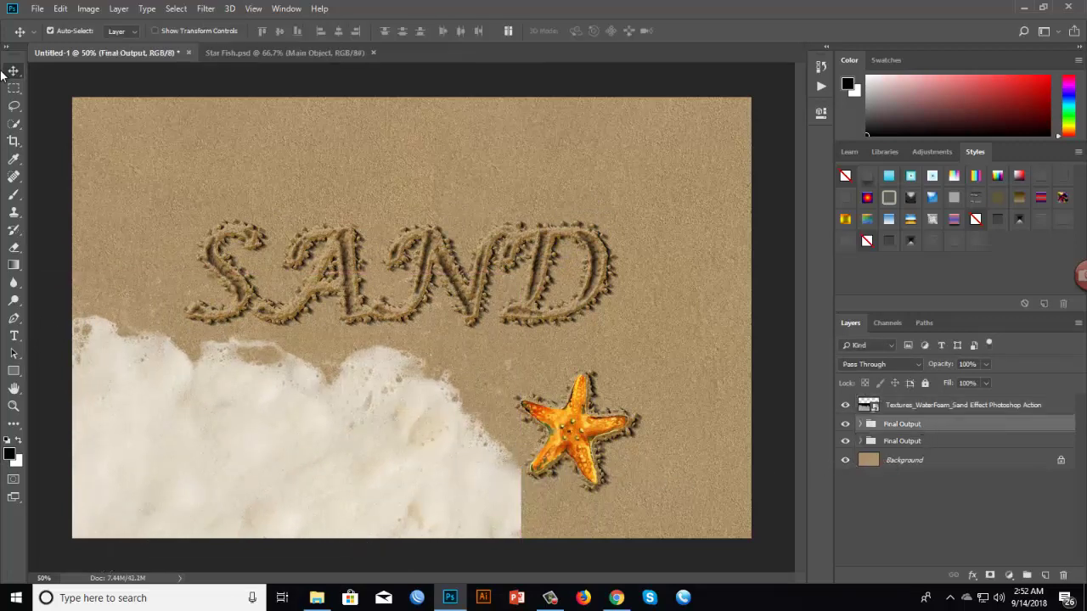
drag(296, 420, 333, 431)
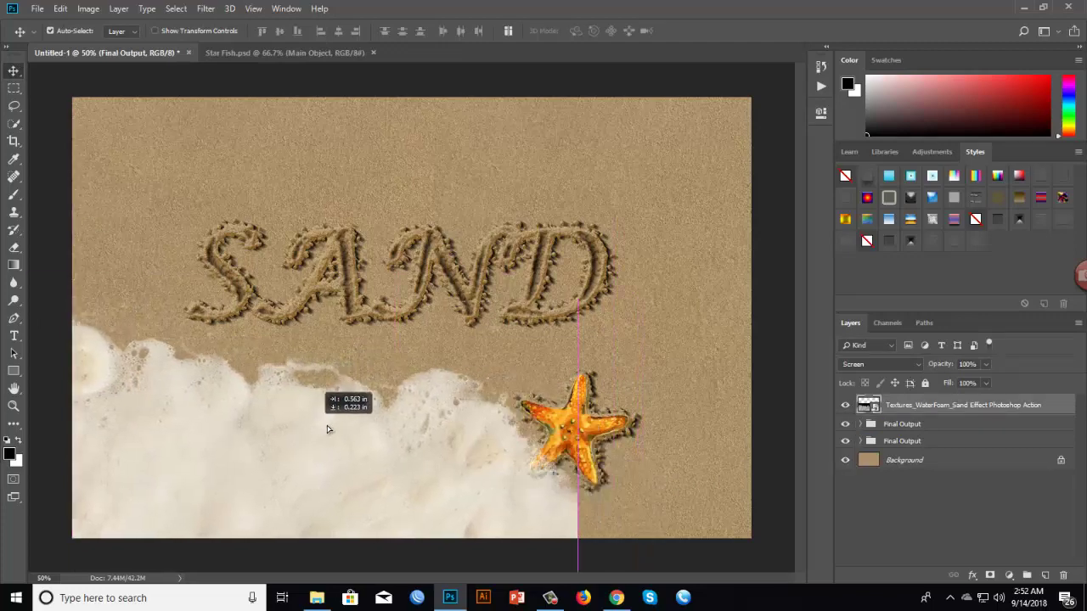
key(ctrl+t)
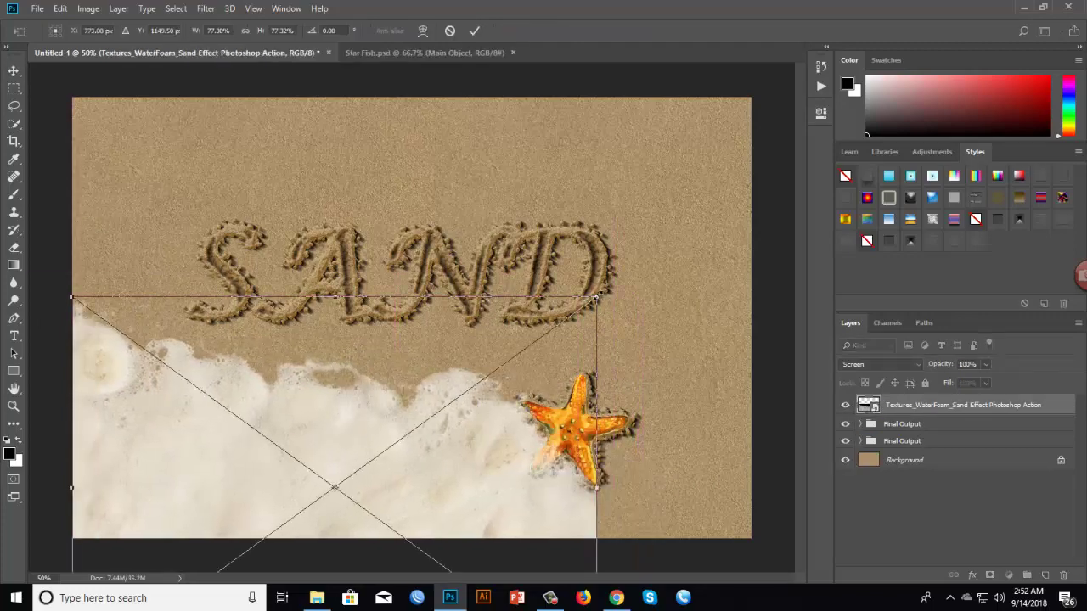
drag(597, 297, 755, 183)
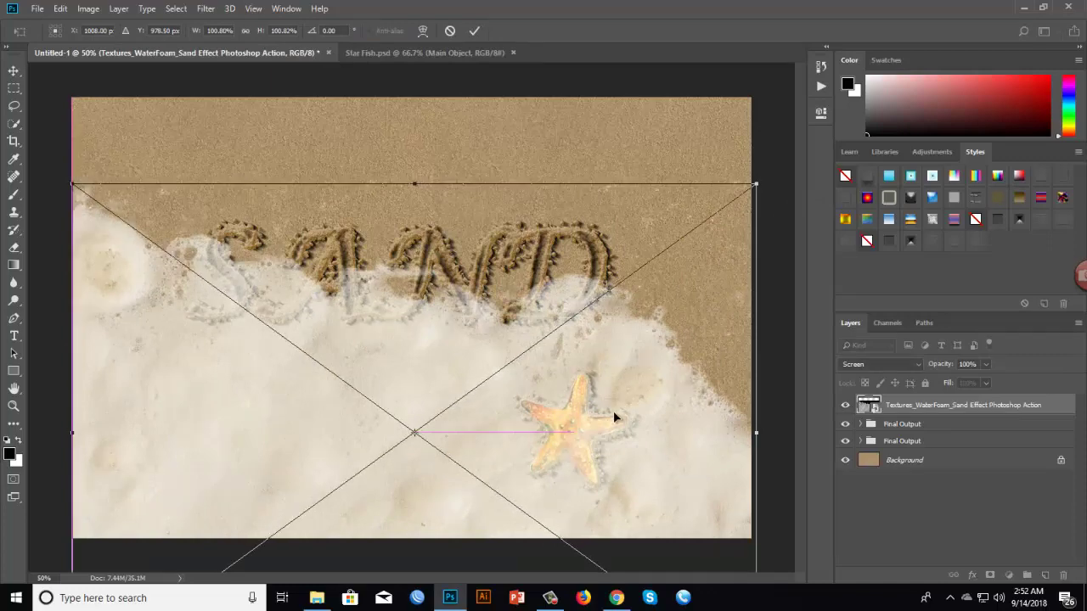
drag(615, 417, 504, 499)
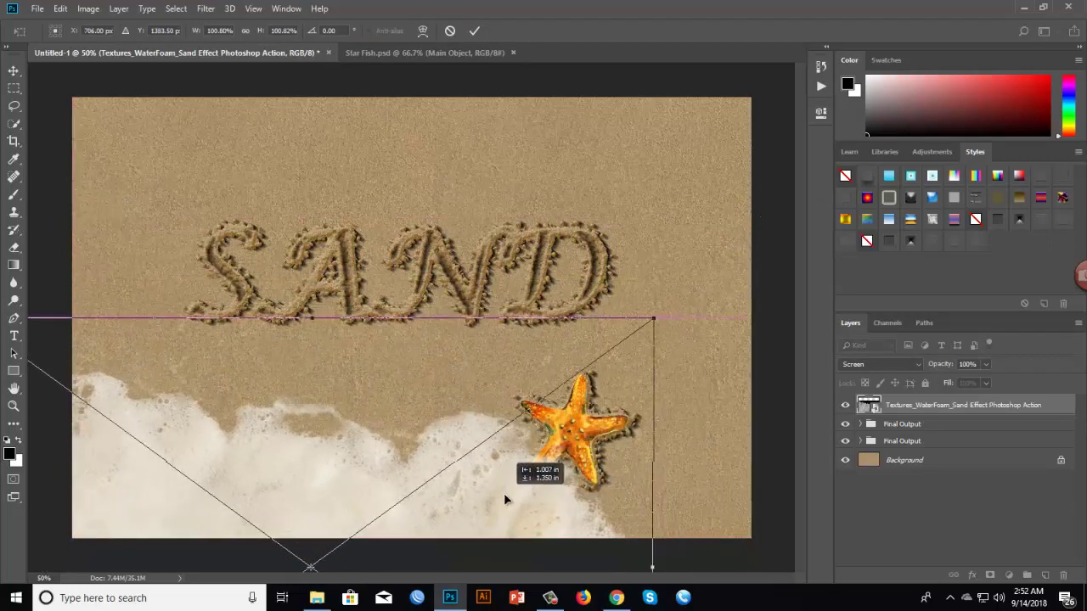
key(Return)
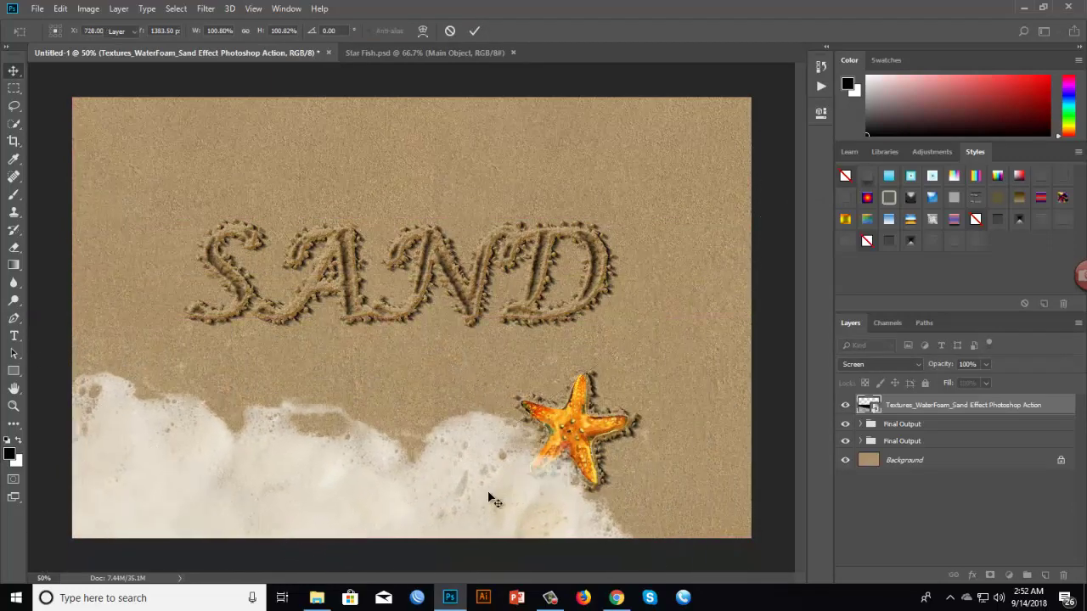
Shift the starfish group further right and nudge the foam slightly right.
click(902, 440)
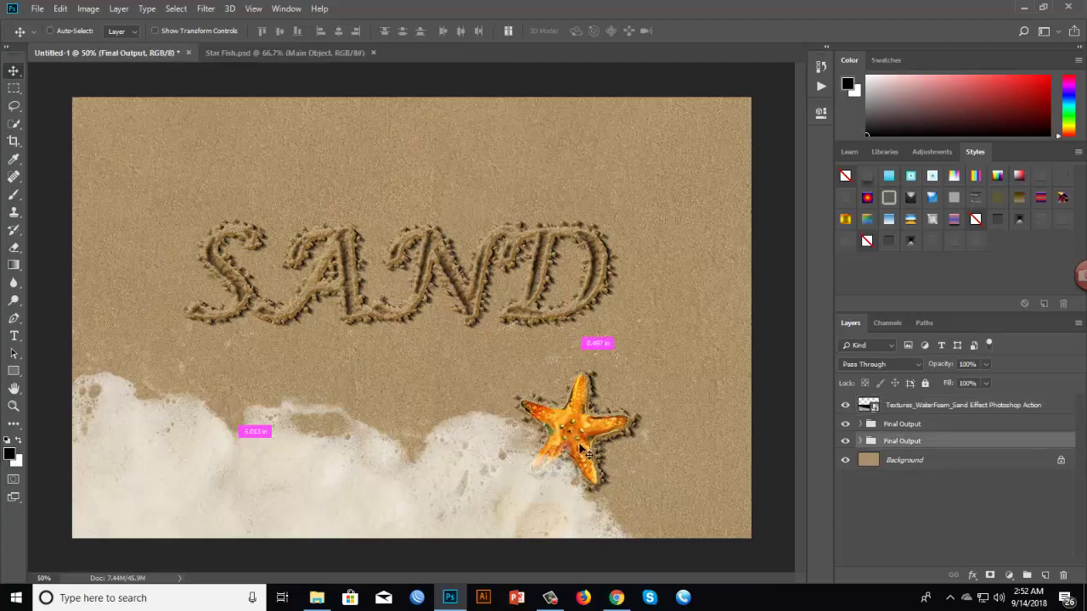
key(ctrl+t)
drag(584, 404, 649, 403)
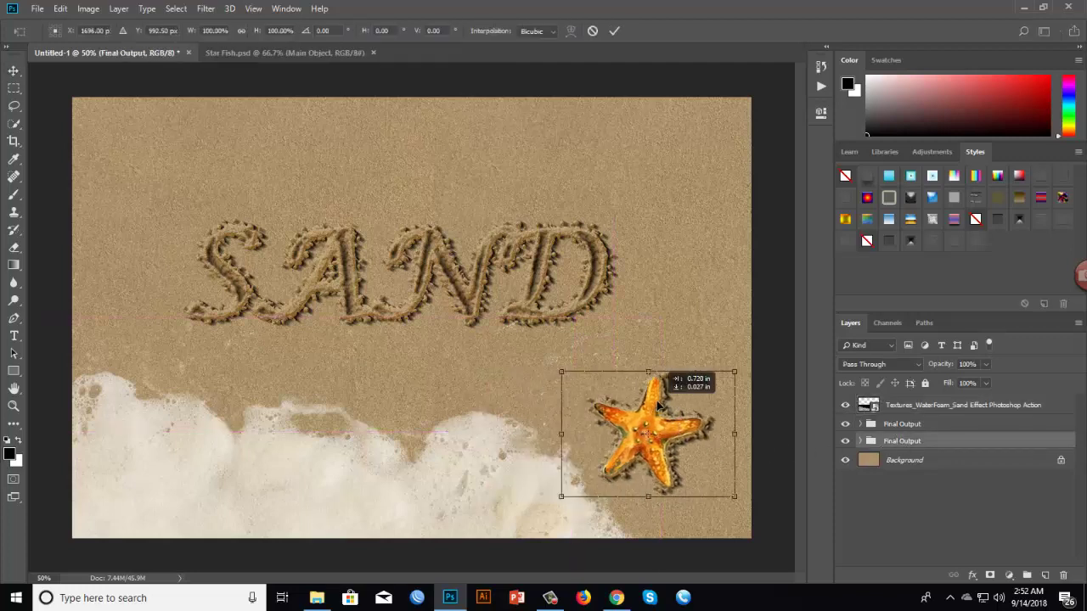
key(Return)
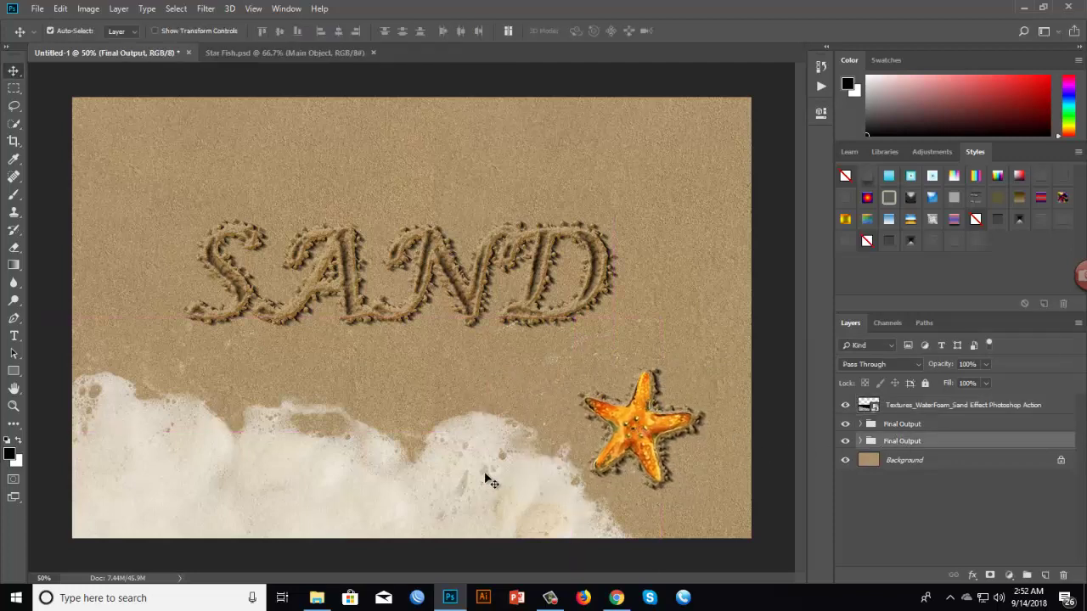
drag(461, 495, 474, 495)
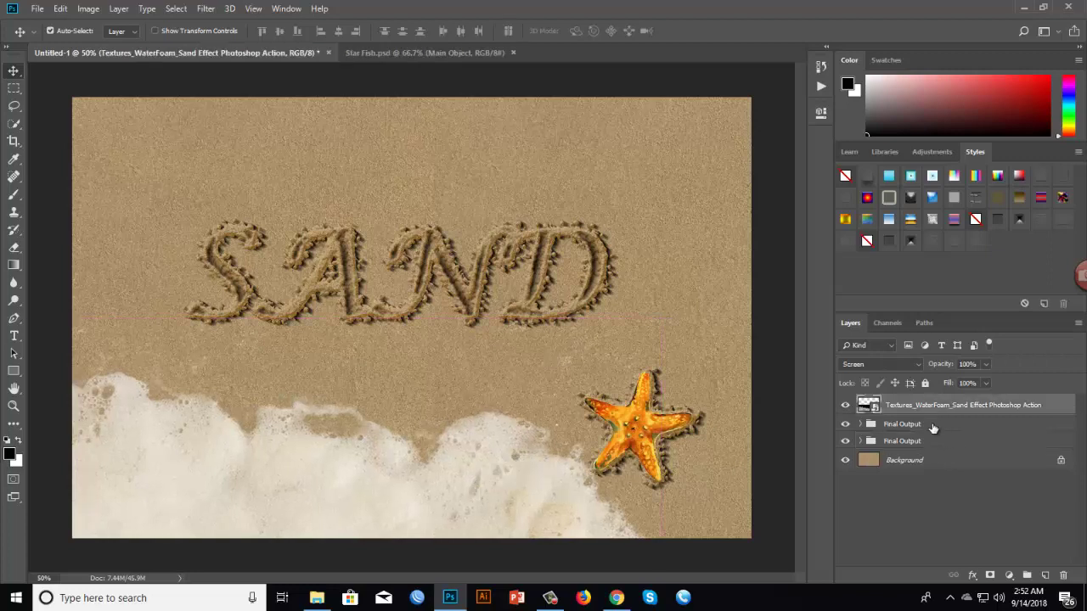
Add a new layer above the Final Output group and pick a dark grey foreground colour.
click(933, 426)
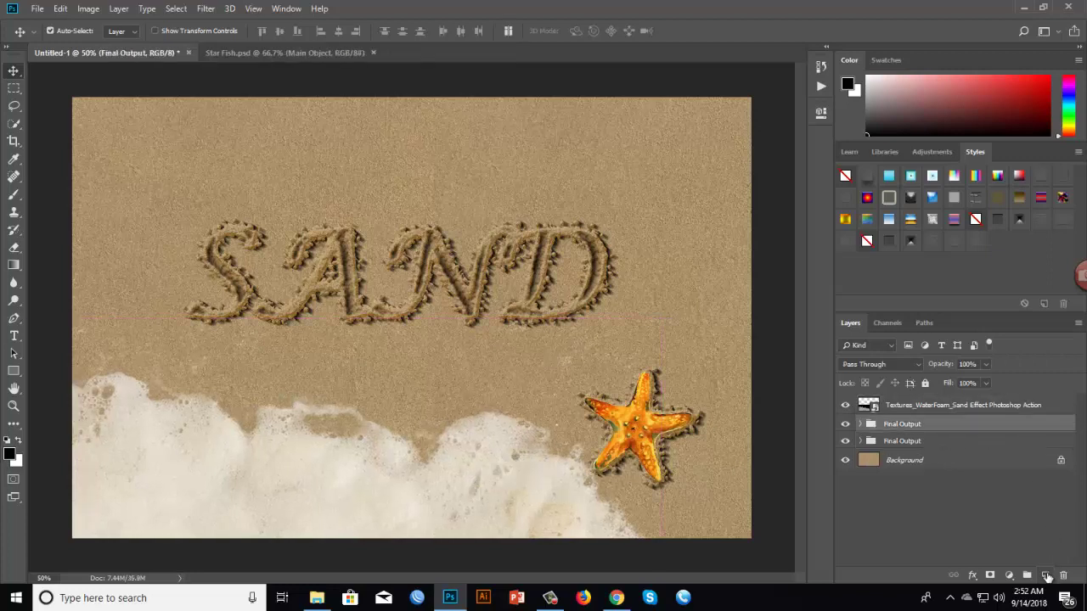
click(1046, 576)
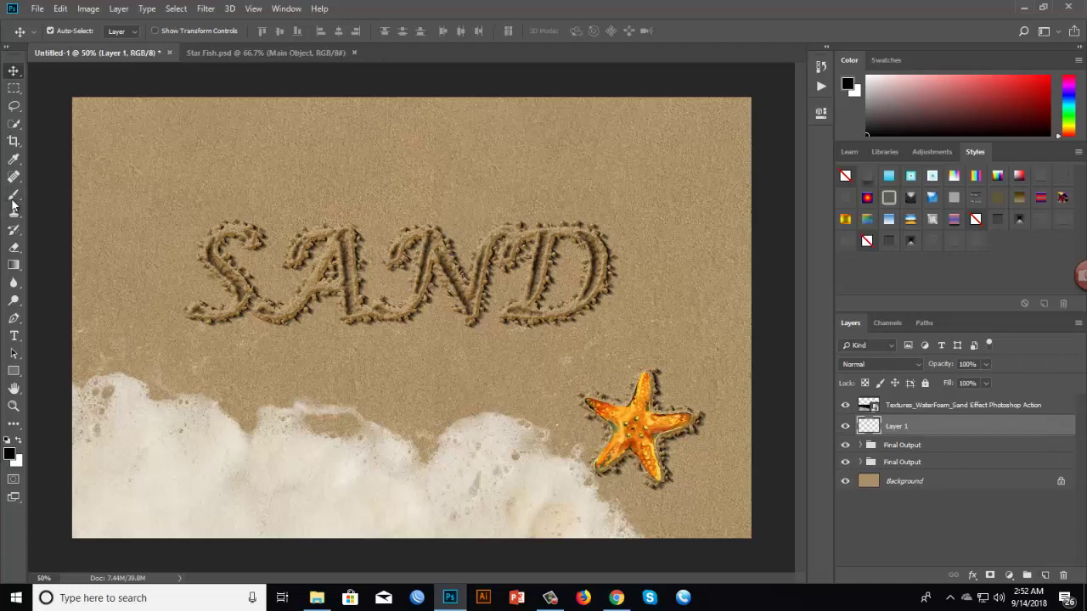
click(13, 201)
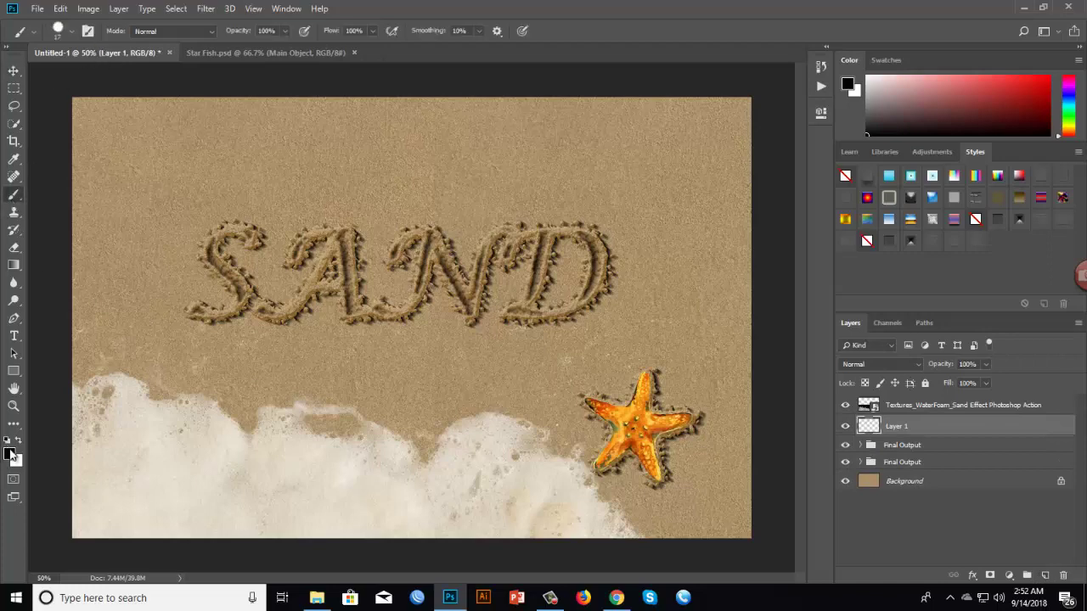
click(10, 455)
drag(495, 238, 328, 247)
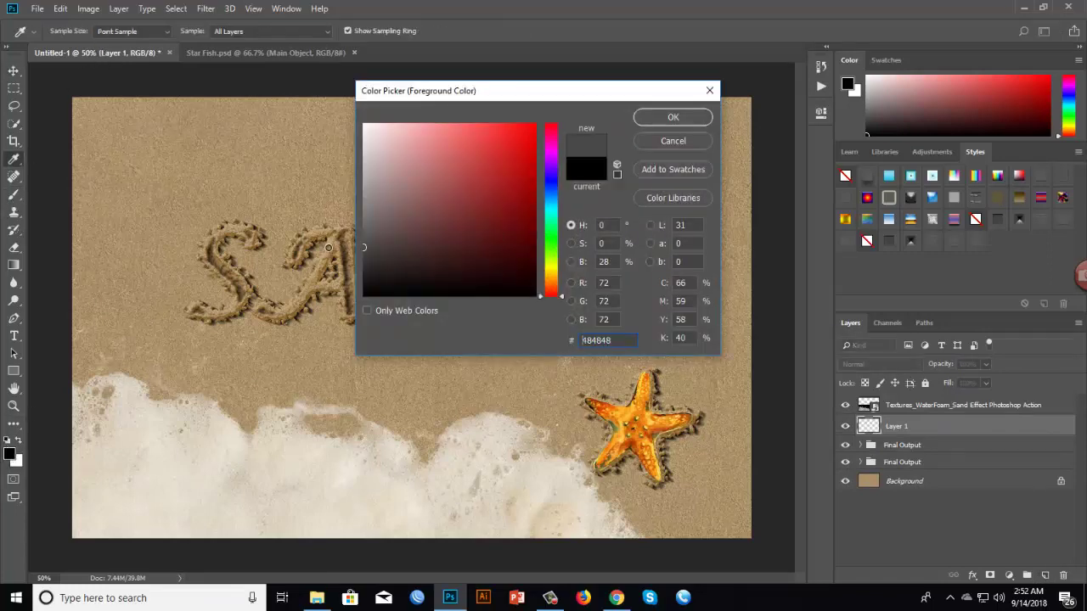
click(673, 117)
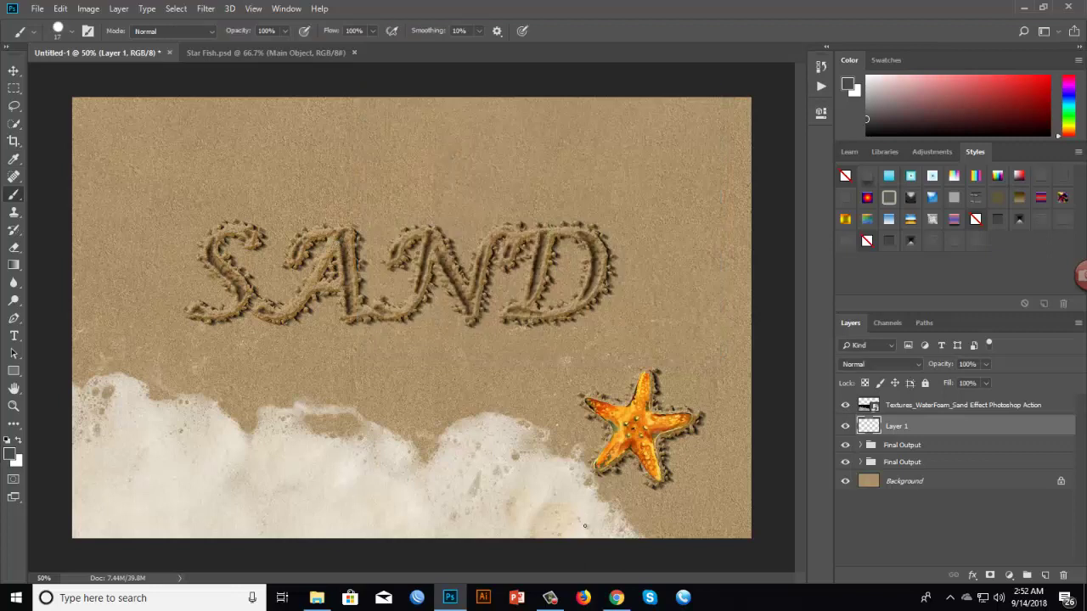
With a reset default brush, paint a dark wet-sand line along the foam edge.
key(bracketright)
key(bracketright)
key(bracketright)
mouse_move(629, 531)
mouse_down()
mouse_move(575, 468)
mouse_move(560, 399)
mouse_up()
key(ctrl+z)
right_click(28, 33)
click(50, 35)
mouse_move(646, 544)
mouse_down()
mouse_move(569, 480)
mouse_move(577, 462)
mouse_move(497, 441)
mouse_move(419, 469)
mouse_move(60, 383)
mouse_move(164, 414)
mouse_move(526, 462)
mouse_move(619, 527)
mouse_move(688, 519)
mouse_up()
Try Hard Mix and Pin Light, then blend Layer 1 in Subtract at about 36% opacity.
click(903, 365)
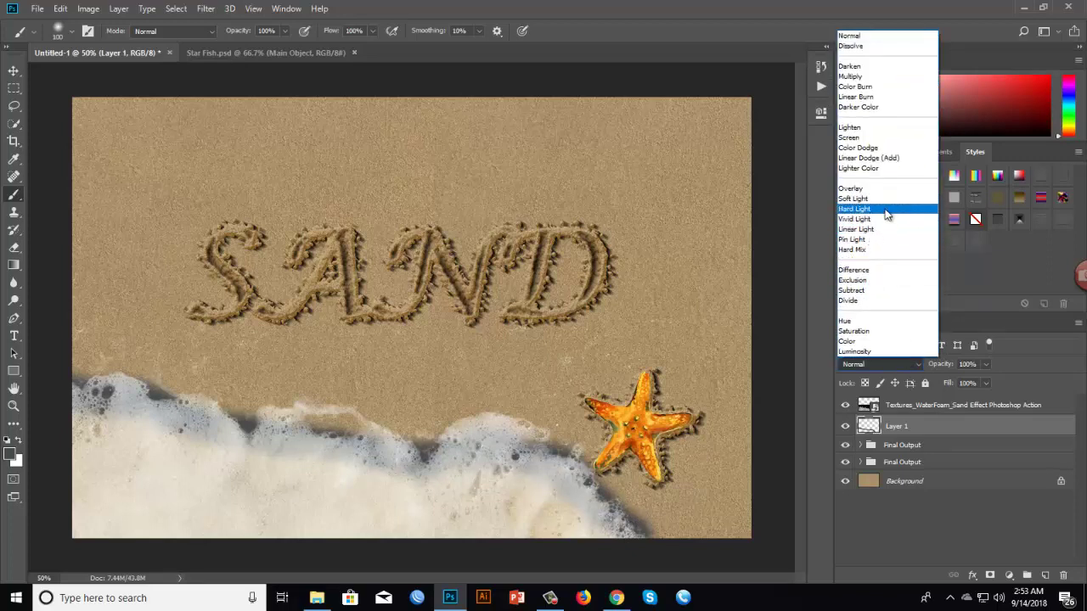
click(870, 250)
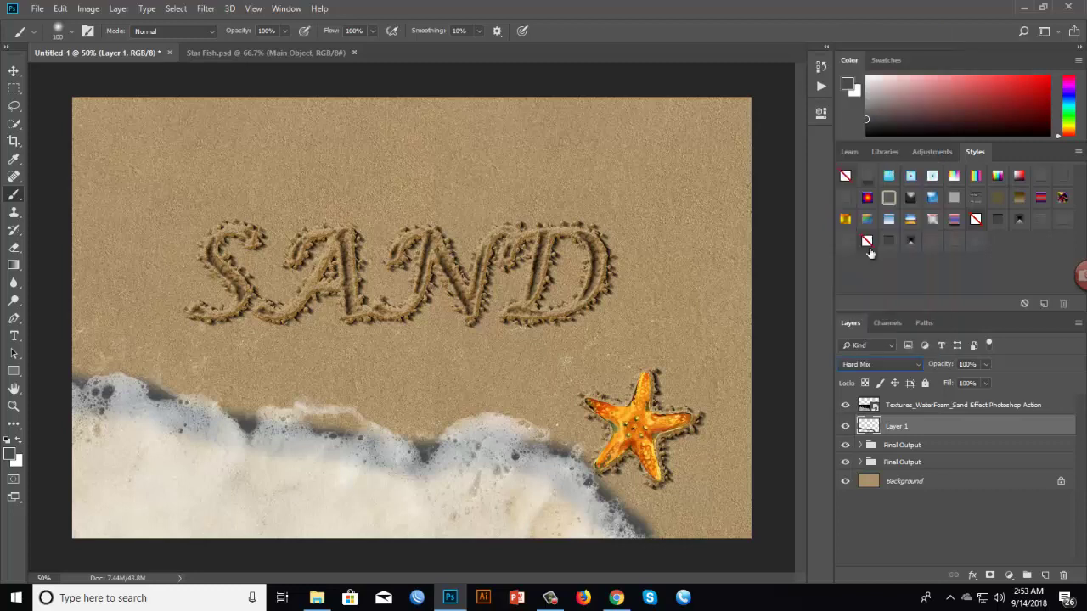
click(869, 362)
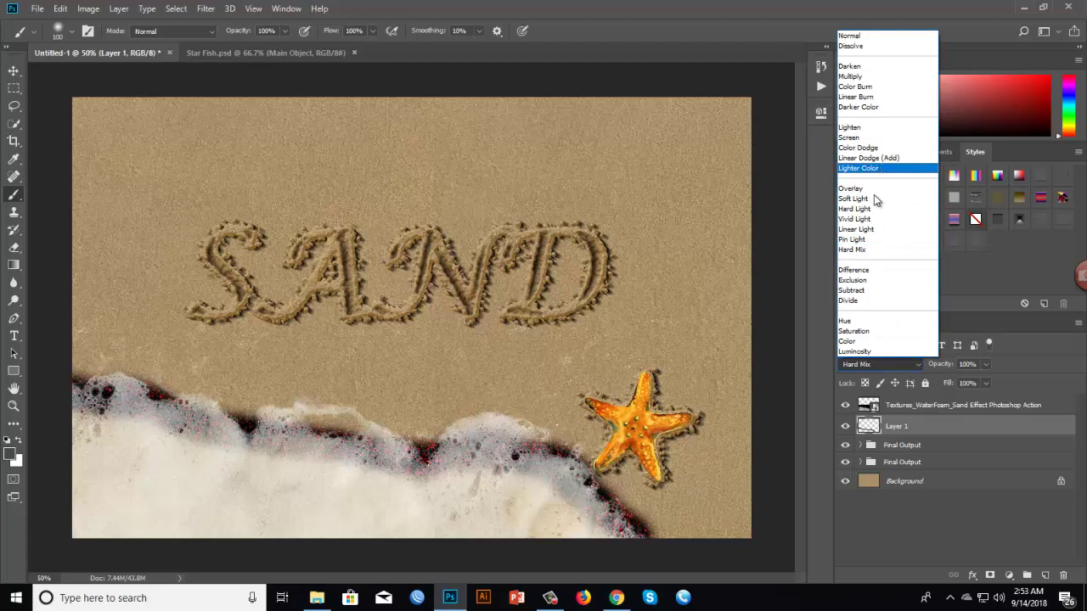
click(860, 241)
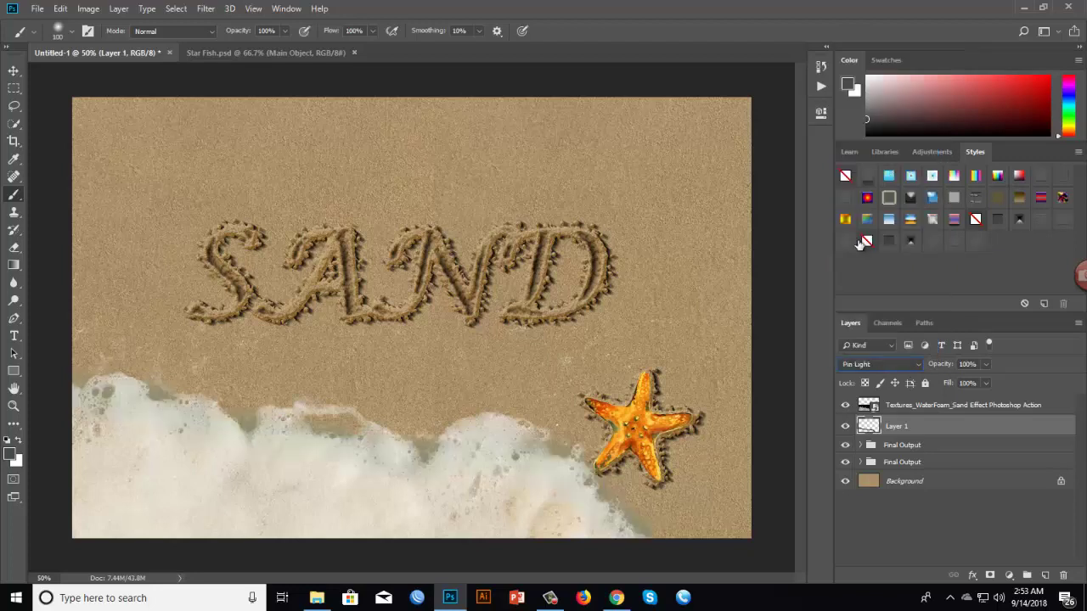
click(906, 368)
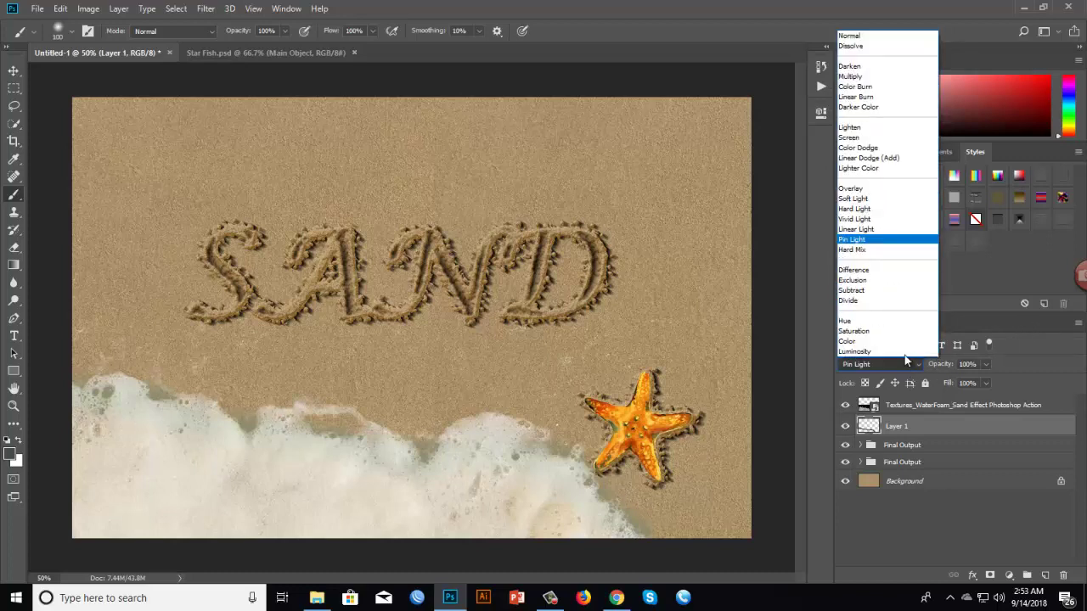
click(874, 289)
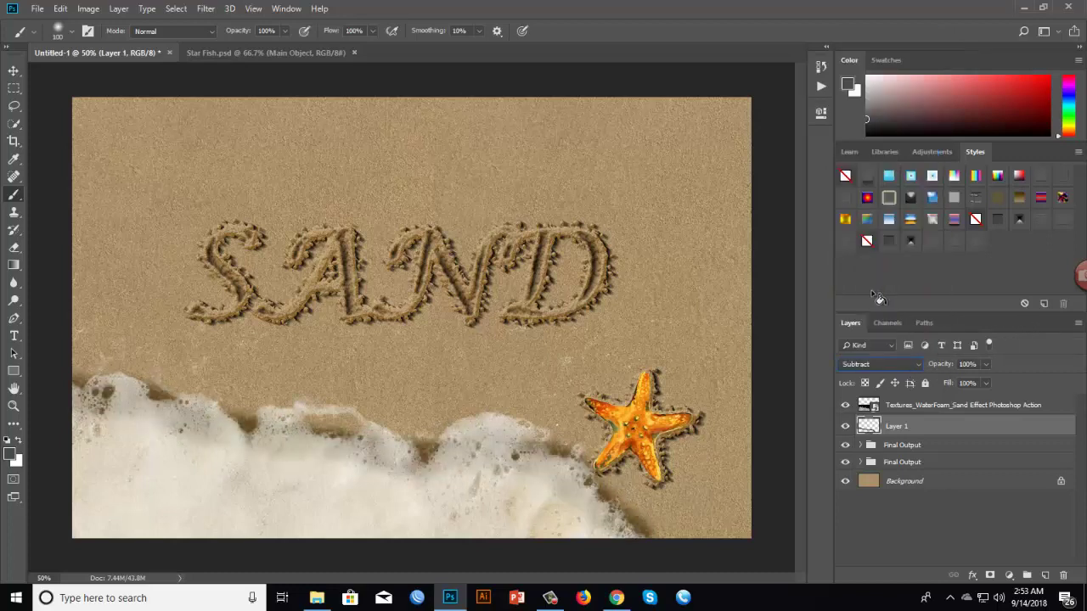
click(985, 365)
click(946, 382)
drag(946, 381, 942, 381)
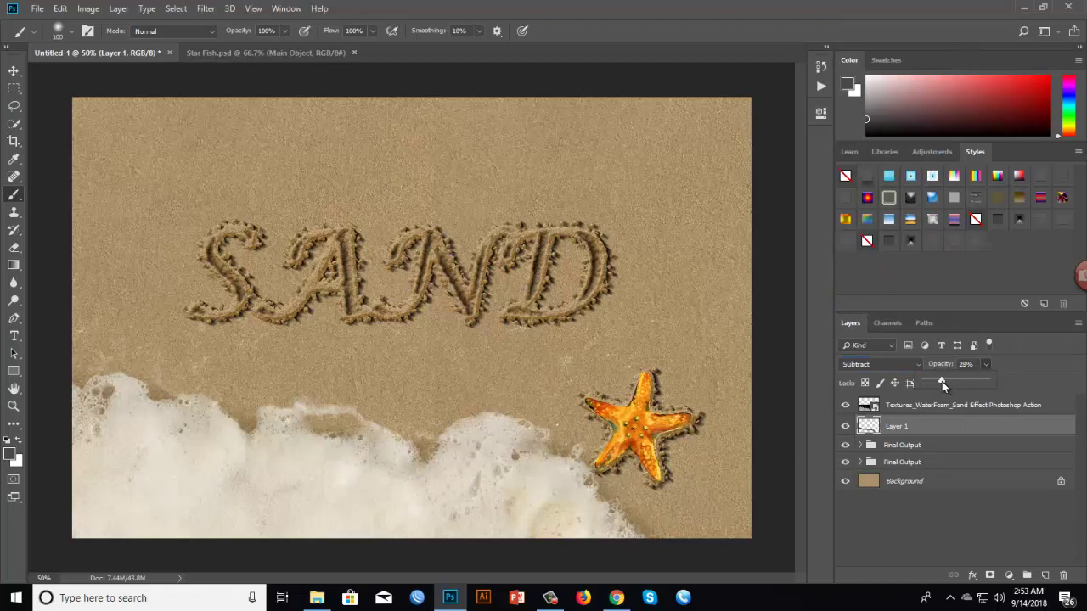
On a new Layer 2, paint a mid-grey stroke along the lower foam edge.
click(1045, 577)
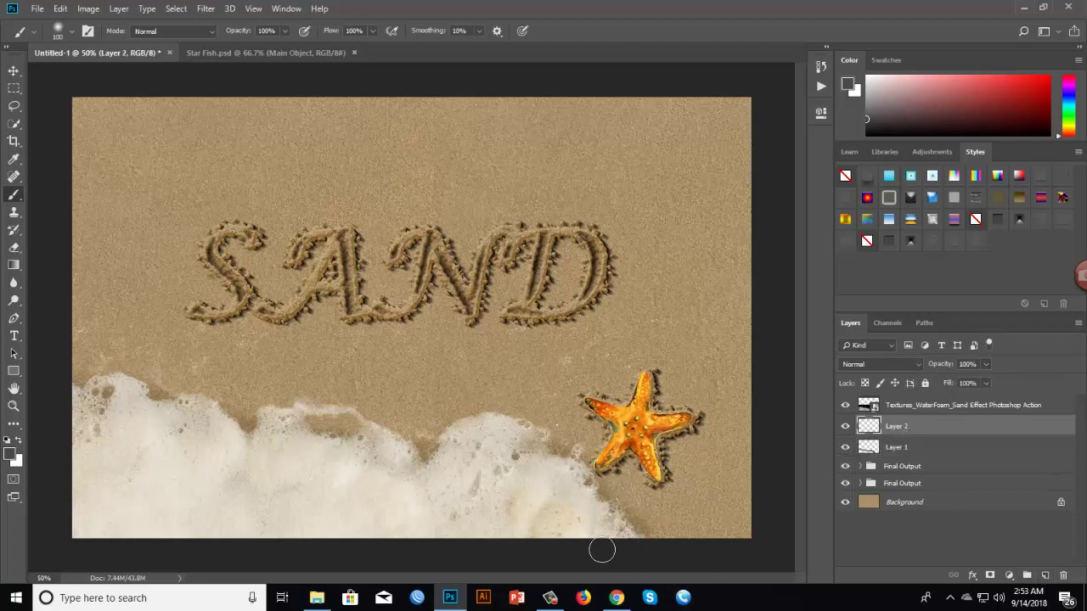
mouse_move(633, 536)
mouse_down()
mouse_move(563, 500)
mouse_move(413, 466)
mouse_move(204, 440)
mouse_up()
key(ctrl+z)
click(11, 454)
drag(408, 235, 348, 231)
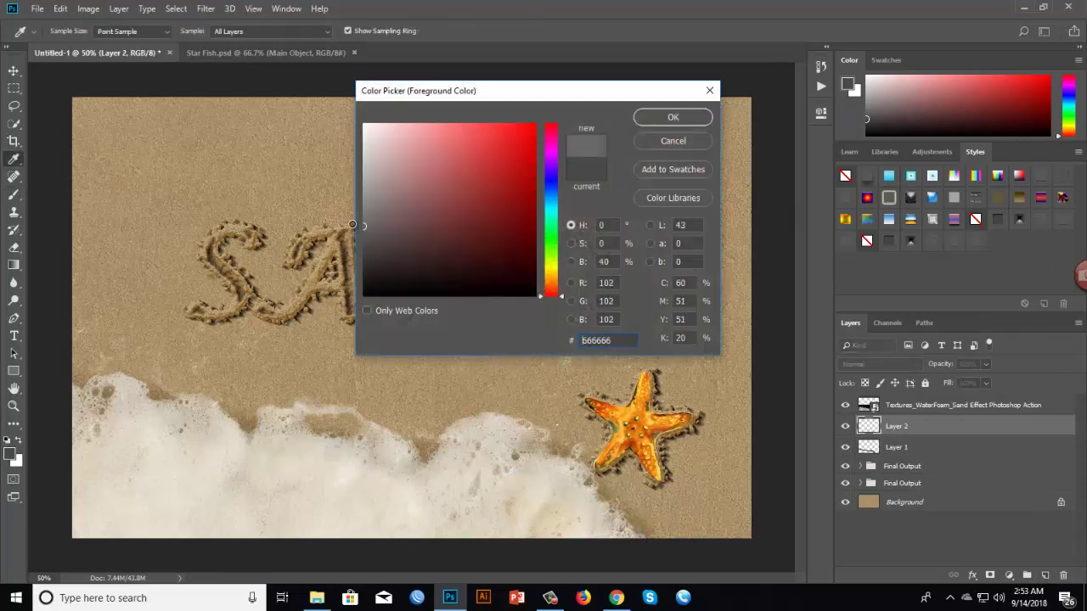
click(670, 117)
mouse_move(633, 537)
mouse_down()
mouse_move(529, 466)
mouse_move(372, 460)
mouse_move(49, 388)
mouse_move(158, 427)
mouse_move(502, 485)
mouse_move(577, 522)
mouse_up()
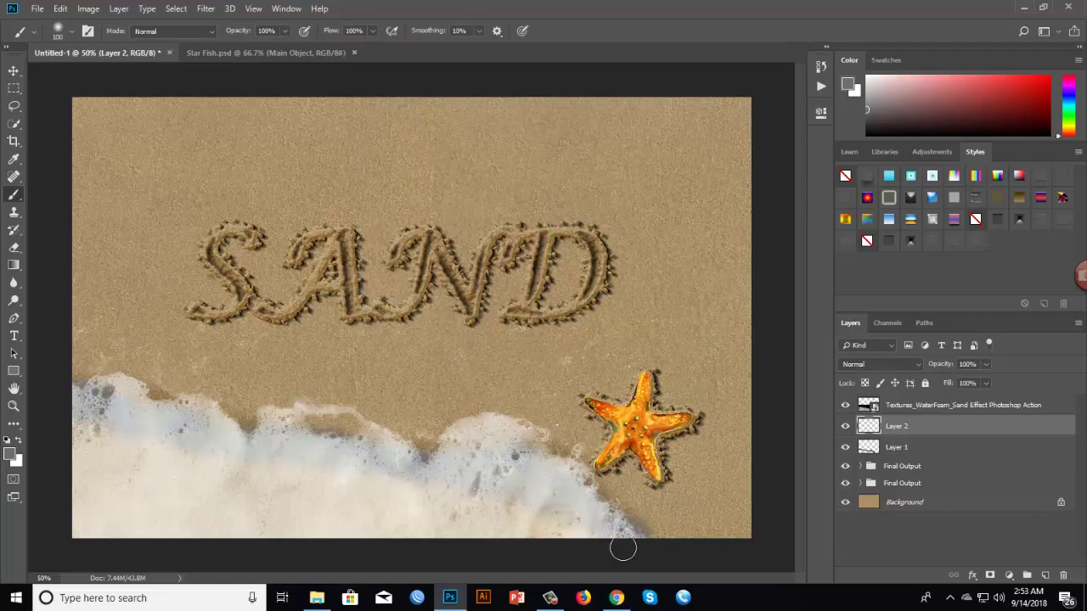
Blend Layer 2 in Subtract at about 27% opacity.
click(908, 365)
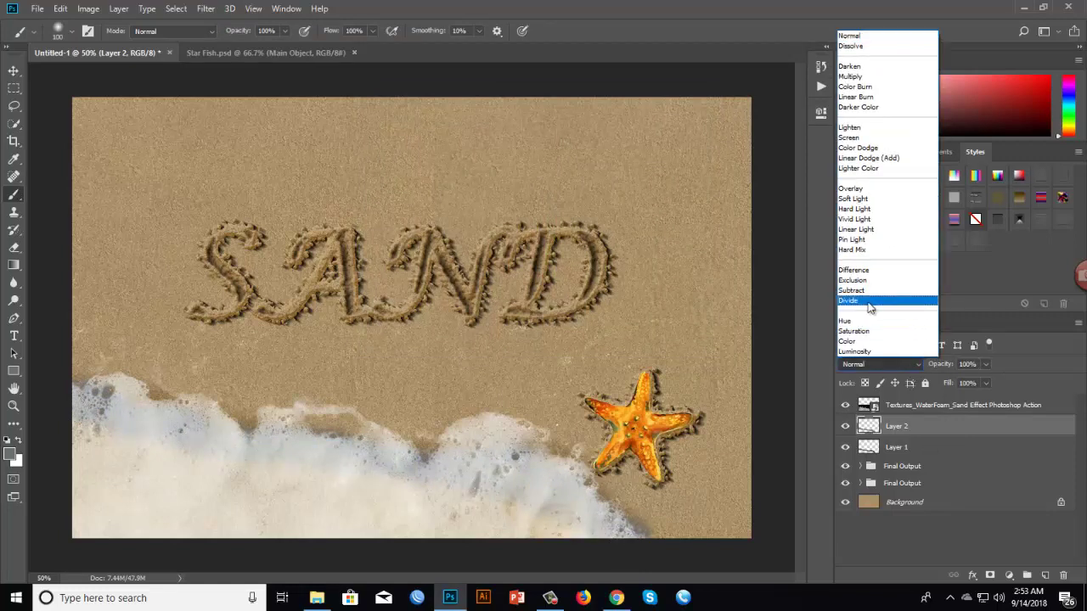
click(932, 307)
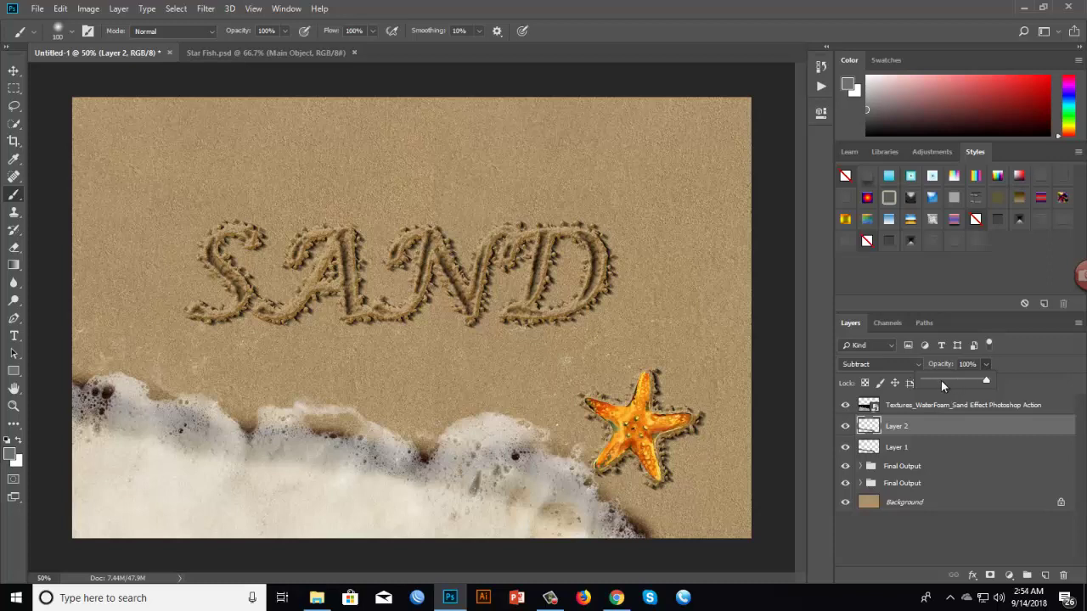
drag(940, 381, 938, 380)
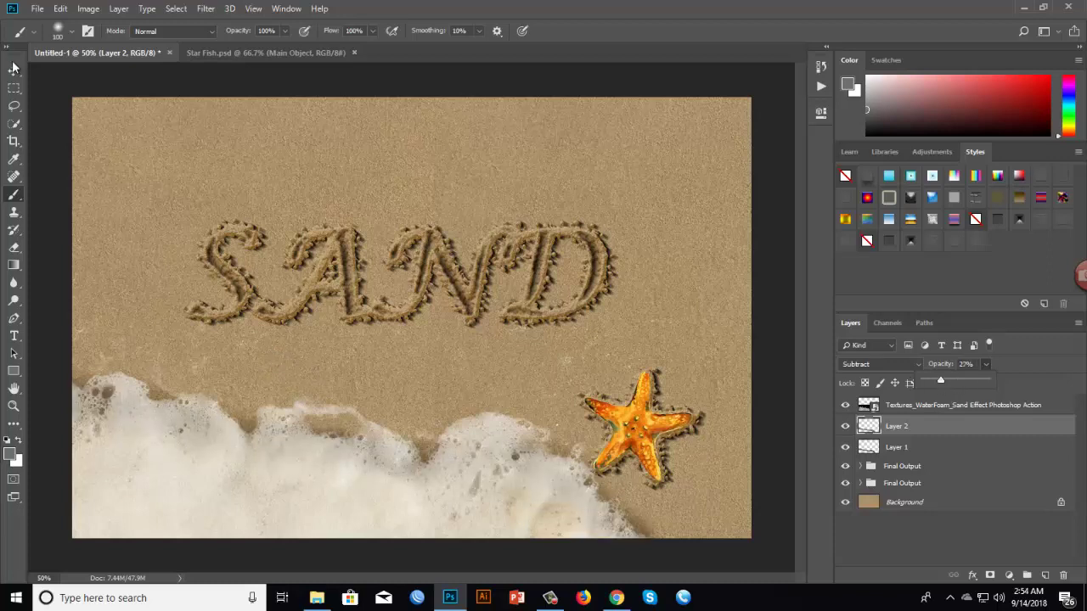
Duplicate the water foam texture layer with Ctrl+J.
key(v)
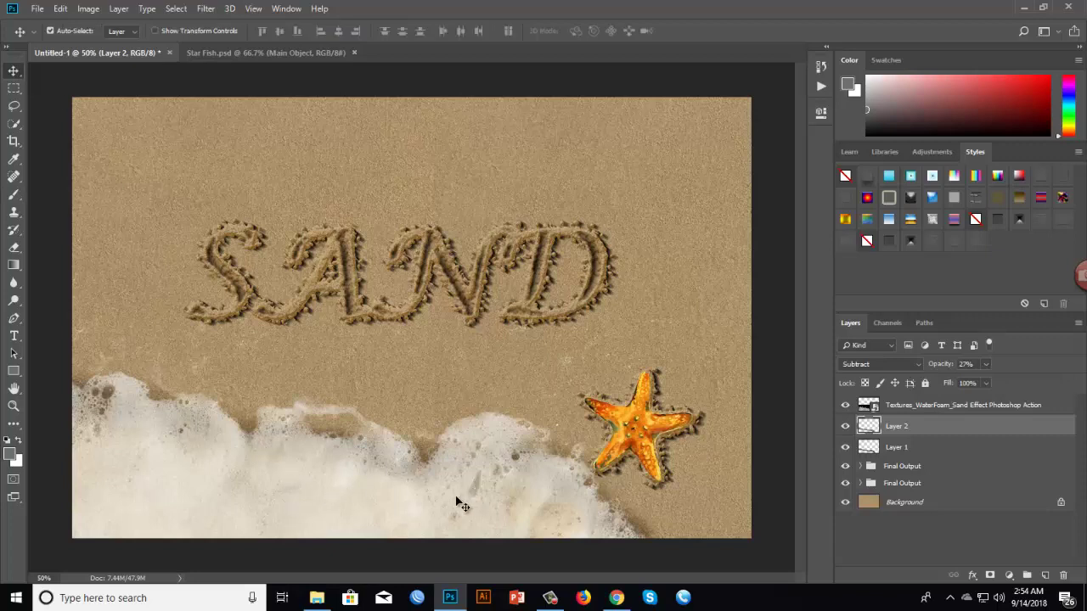
click(465, 503)
key(ctrl+j)
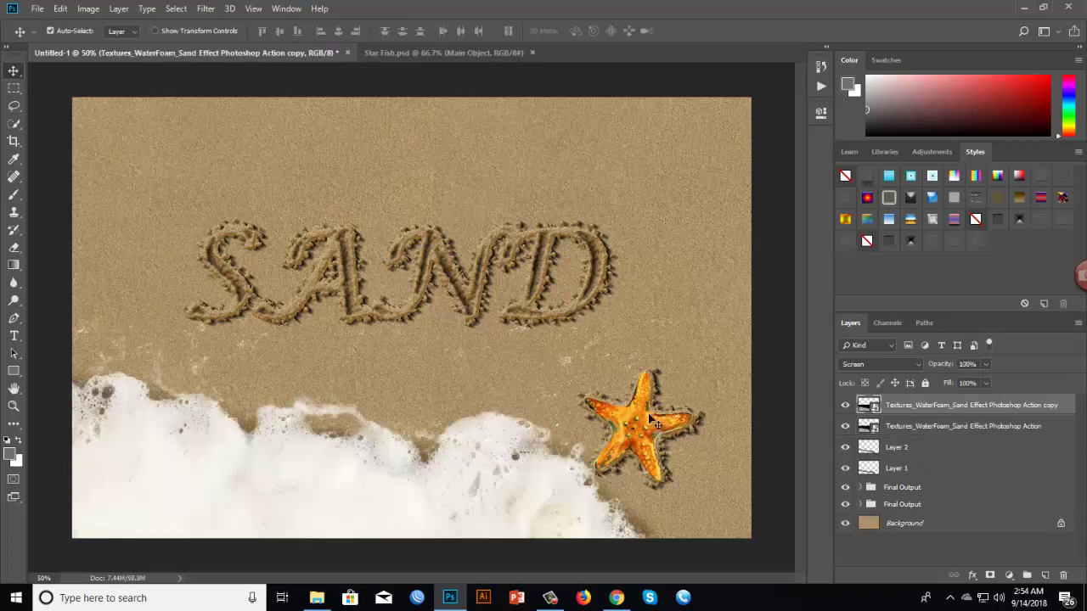
drag(304, 450, 307, 441)
Rotate the foam copy roughly 180° and place it across the top-right corner.
key(ctrl+t)
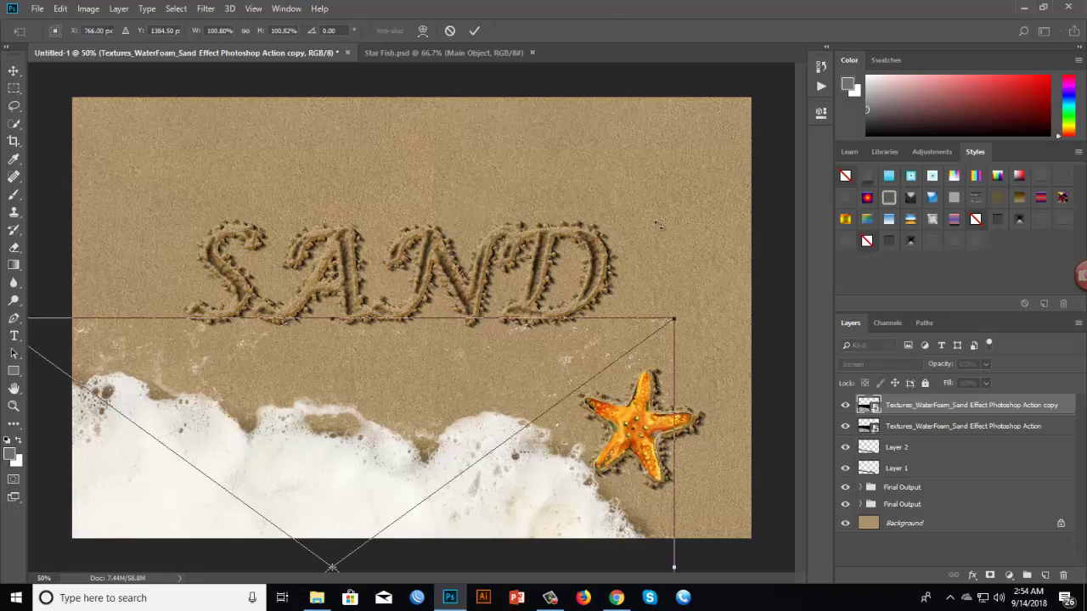
mouse_move(438, 136)
mouse_down()
mouse_move(178, 550)
mouse_move(459, 533)
mouse_up()
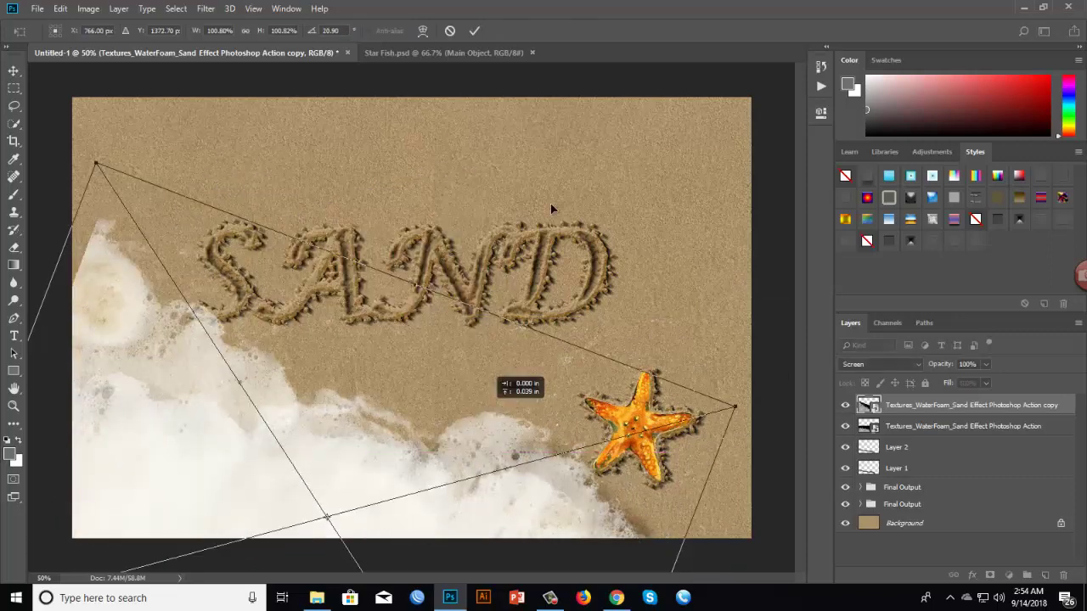
drag(516, 327, 590, 230)
key(ctrl+minus)
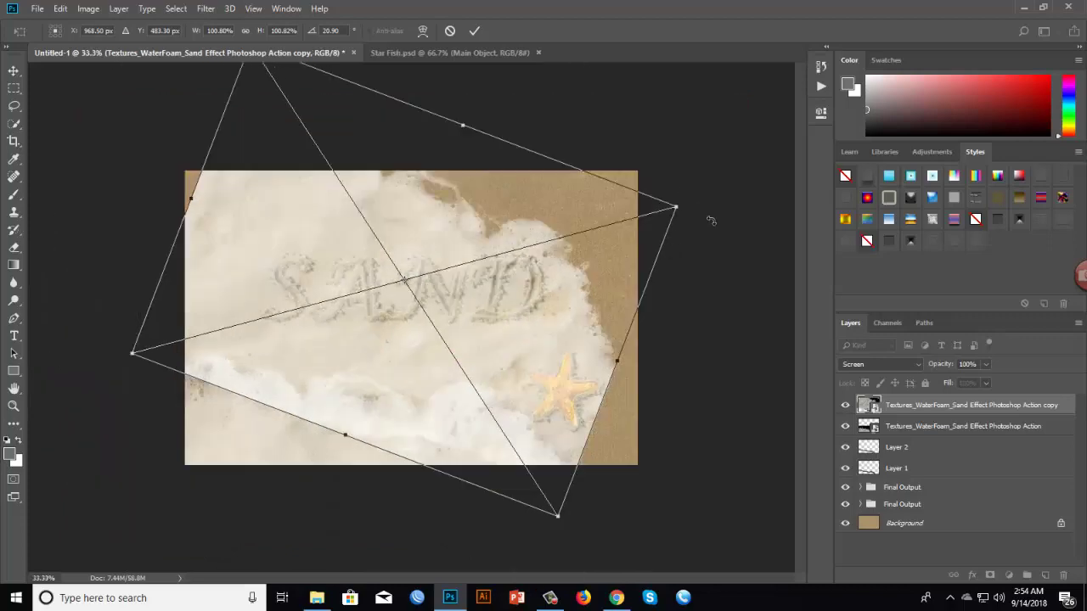
drag(711, 220, 263, 458)
drag(495, 223, 538, 123)
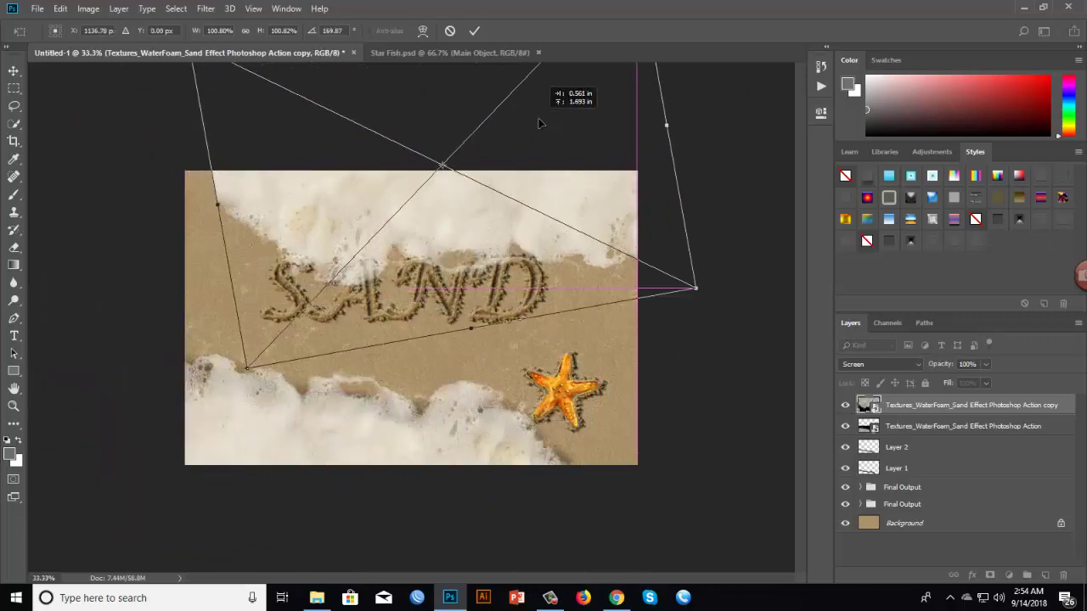
drag(752, 296, 721, 376)
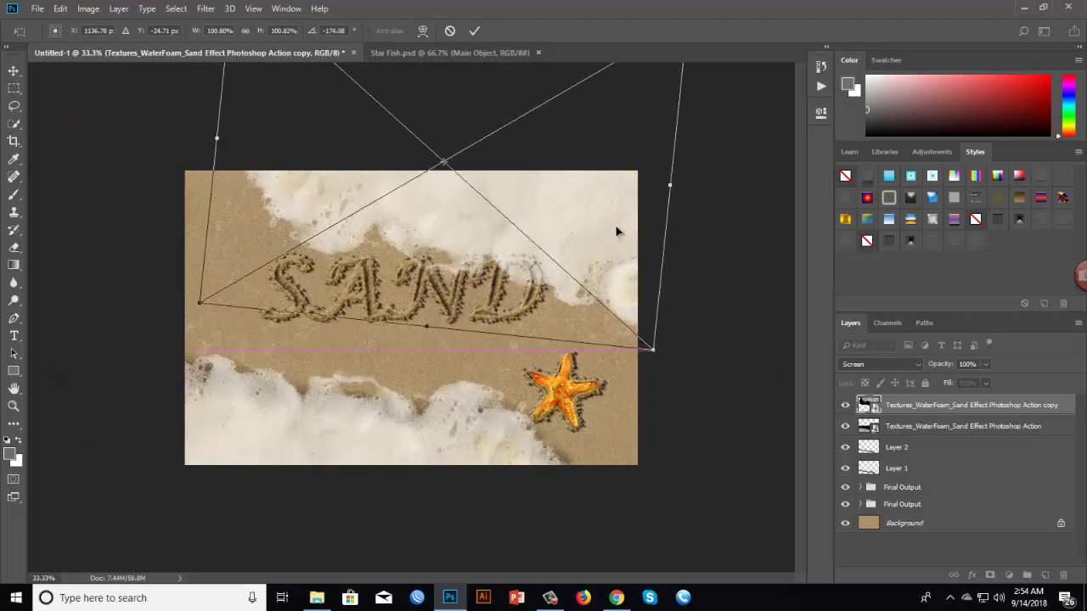
drag(617, 231, 643, 178)
key(Return)
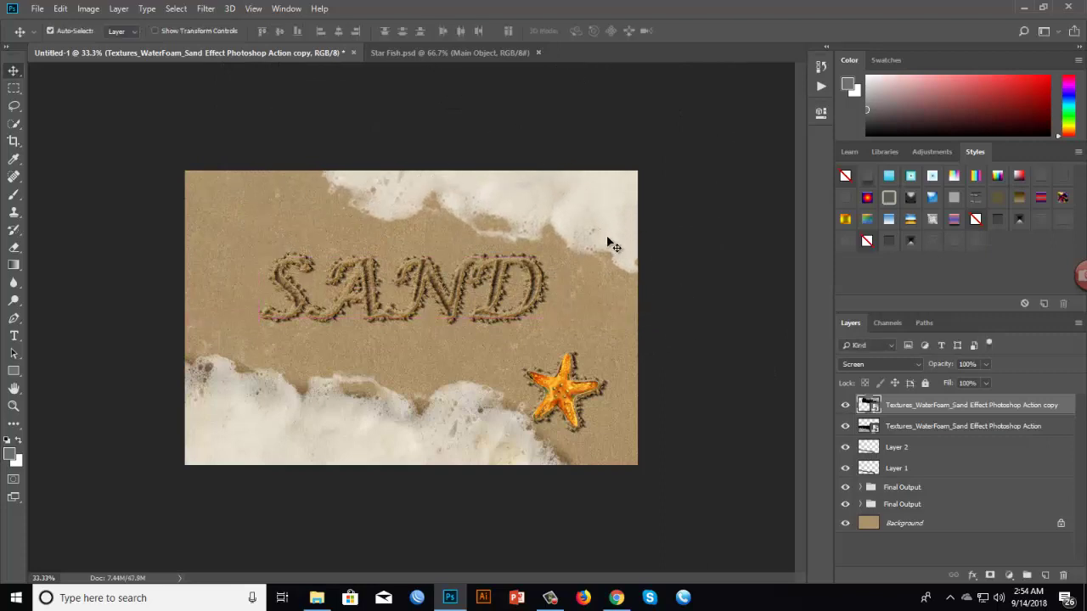
On a new layer above the original foam, paint dark strokes along the upper foam edge.
click(913, 426)
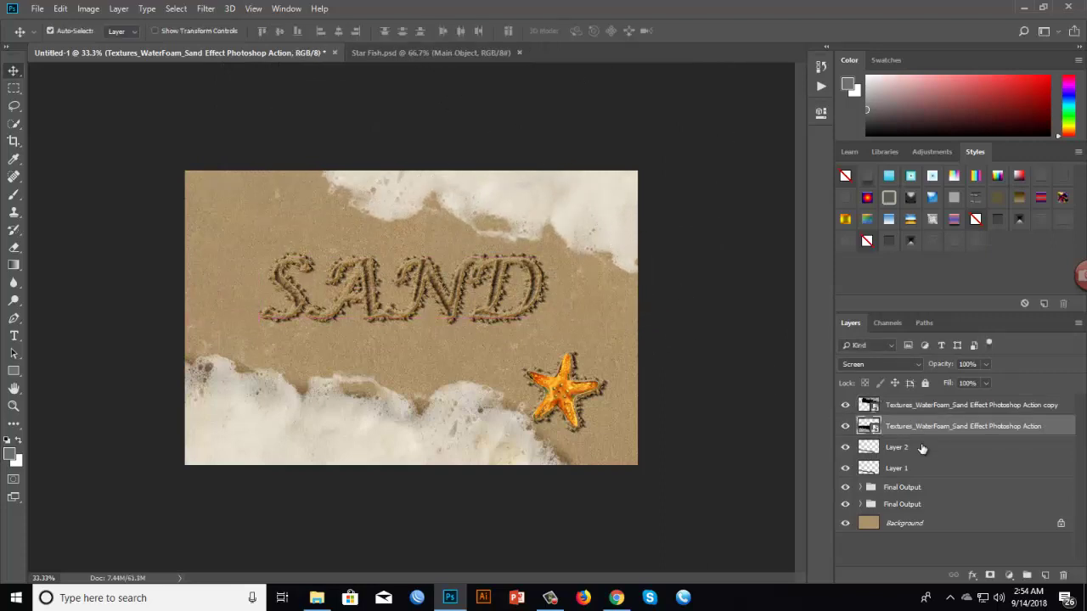
click(1045, 575)
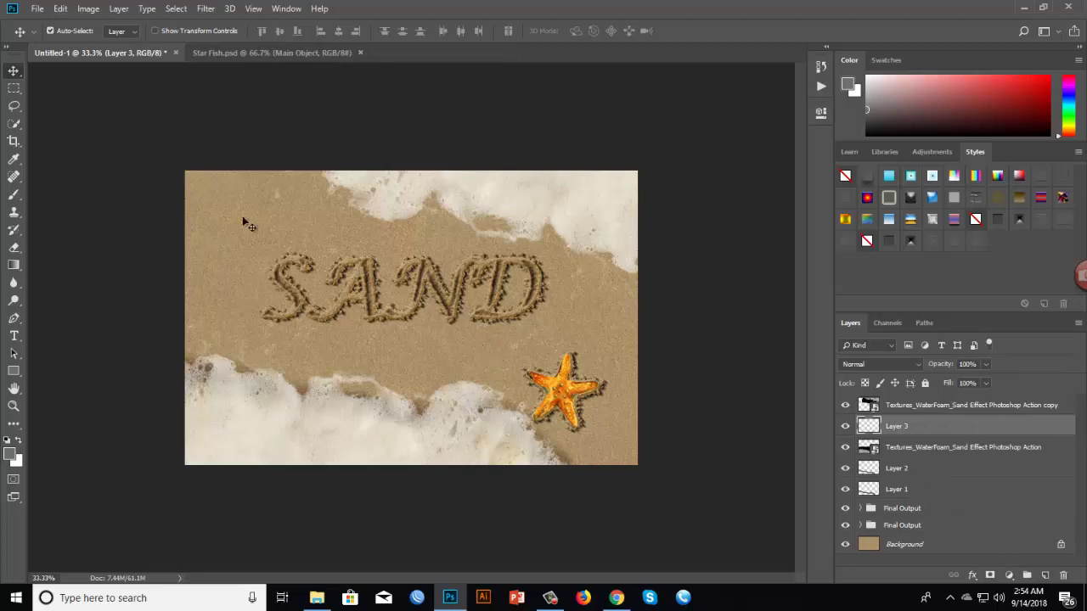
click(13, 193)
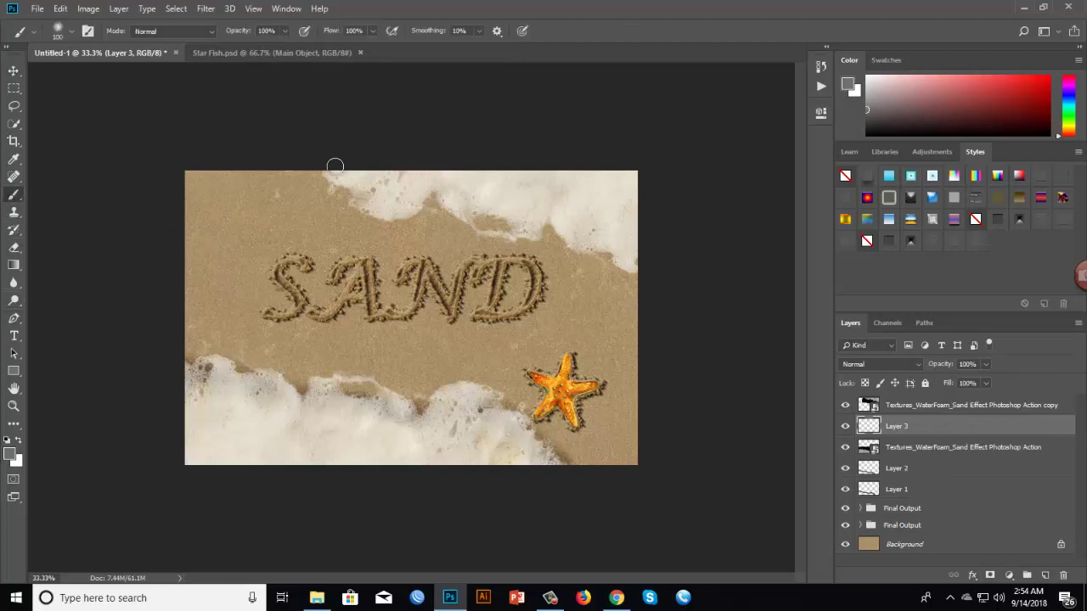
drag(335, 174, 632, 270)
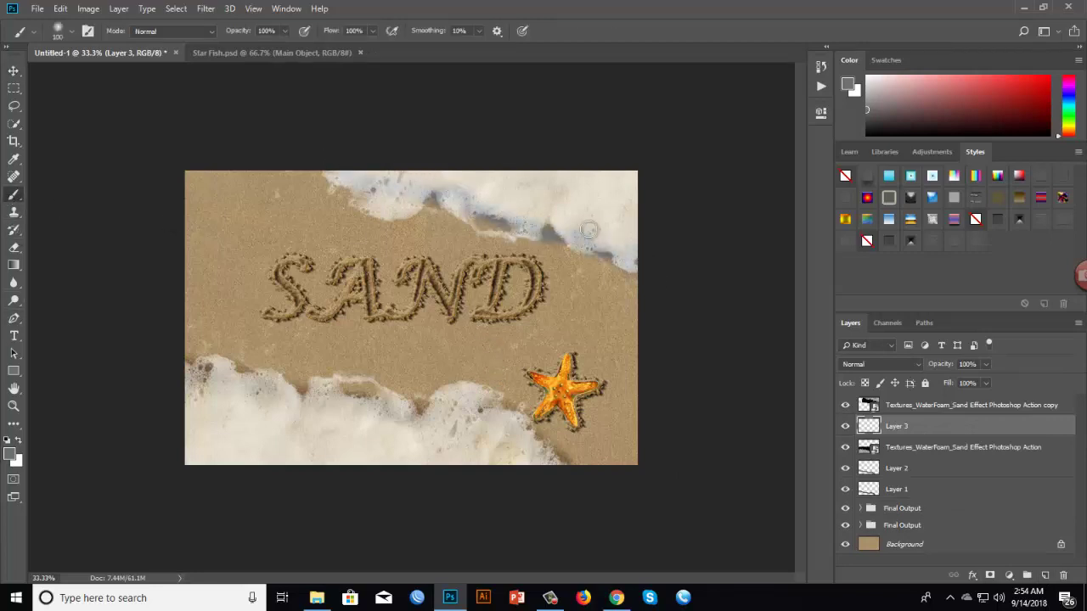
drag(314, 176, 641, 258)
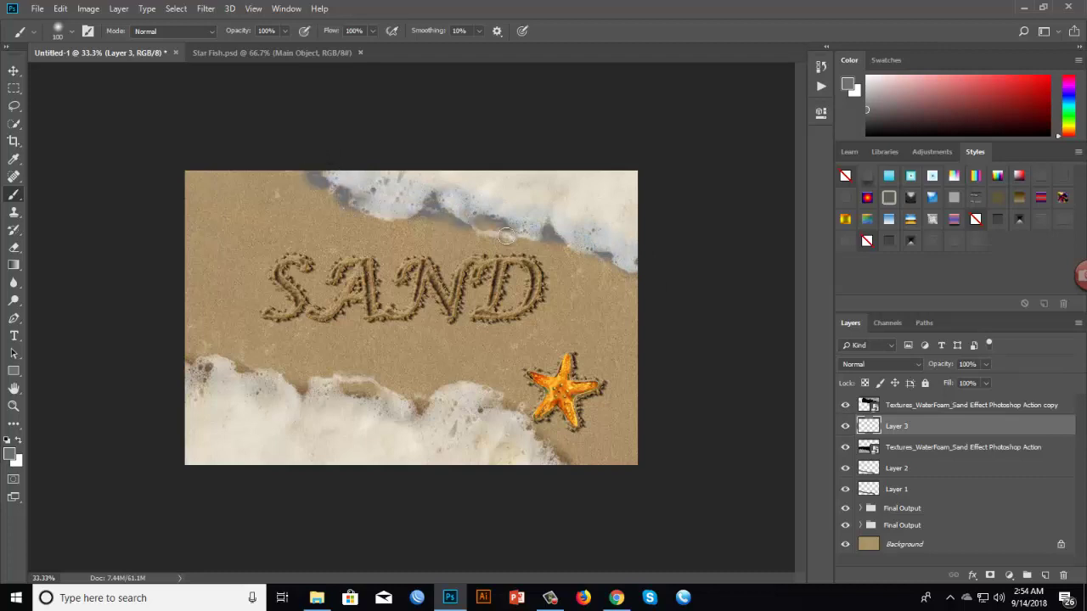
Blend Layer 3 in Subtract at about 21% opacity and deselect it.
click(917, 364)
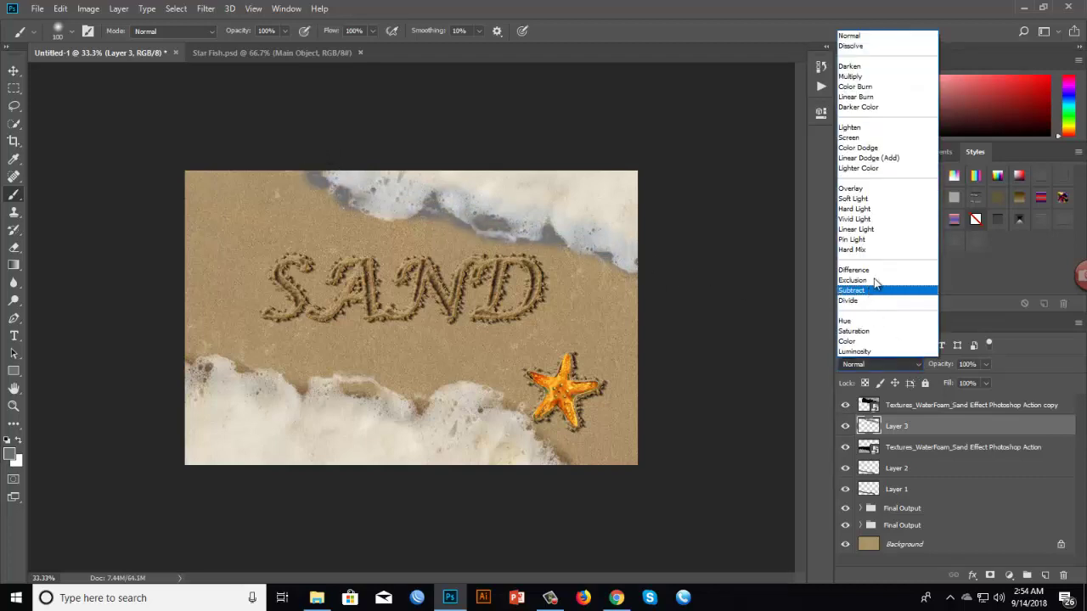
click(876, 287)
drag(986, 364, 938, 382)
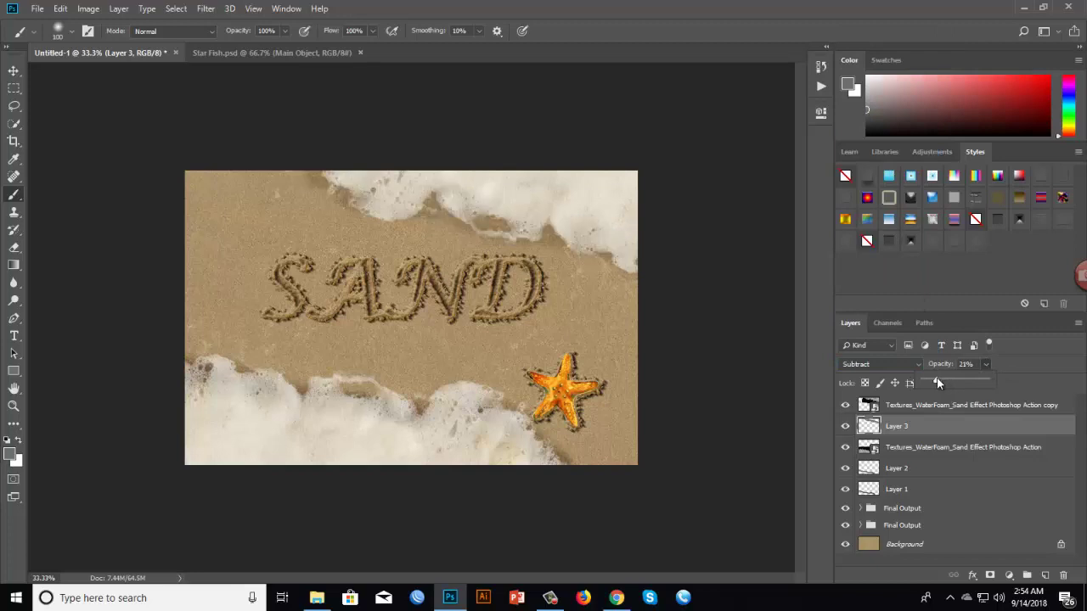
click(14, 71)
click(304, 121)
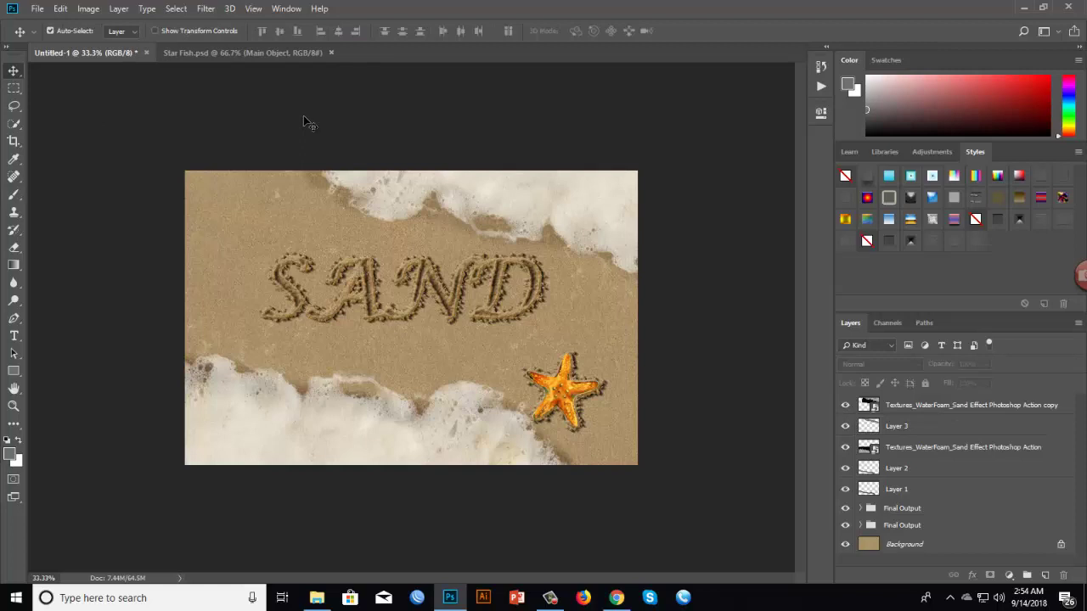